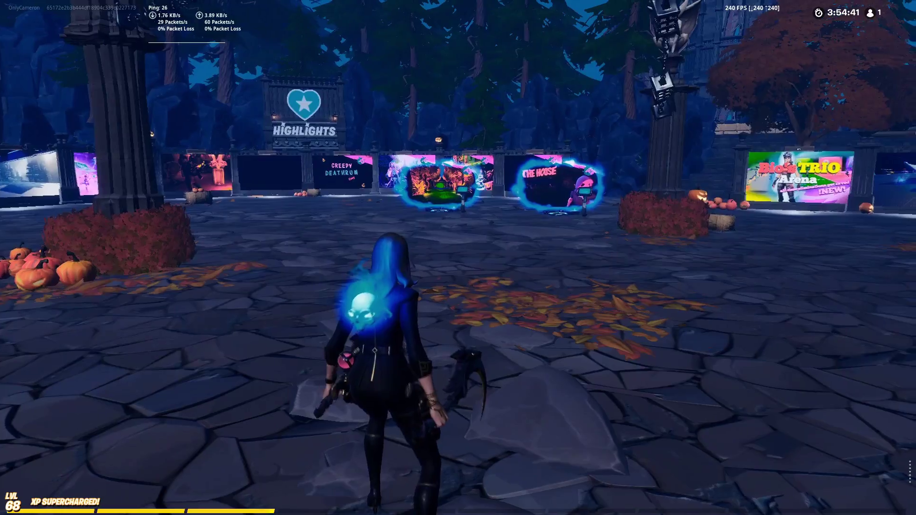
# Step: Walk forward in the Creative hub and bring up the game menu with the social panel
pyautogui.press('w')
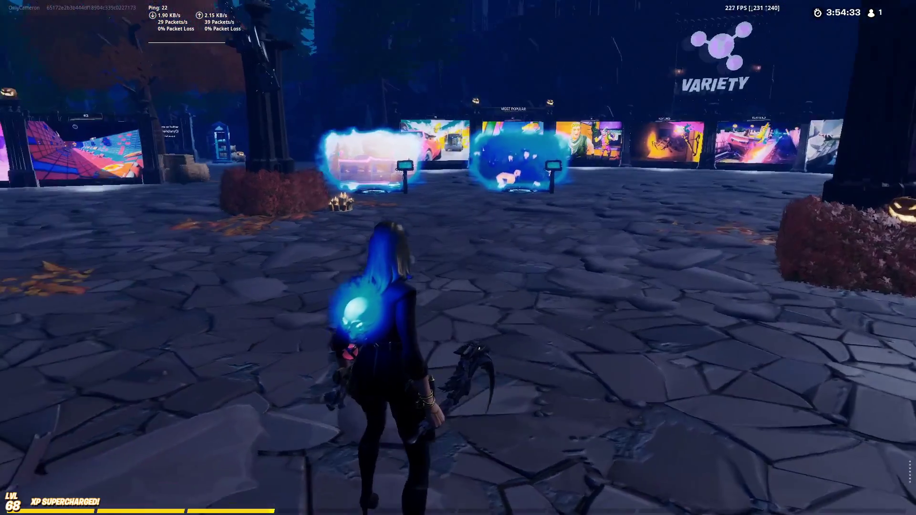
pyautogui.press('Escape')
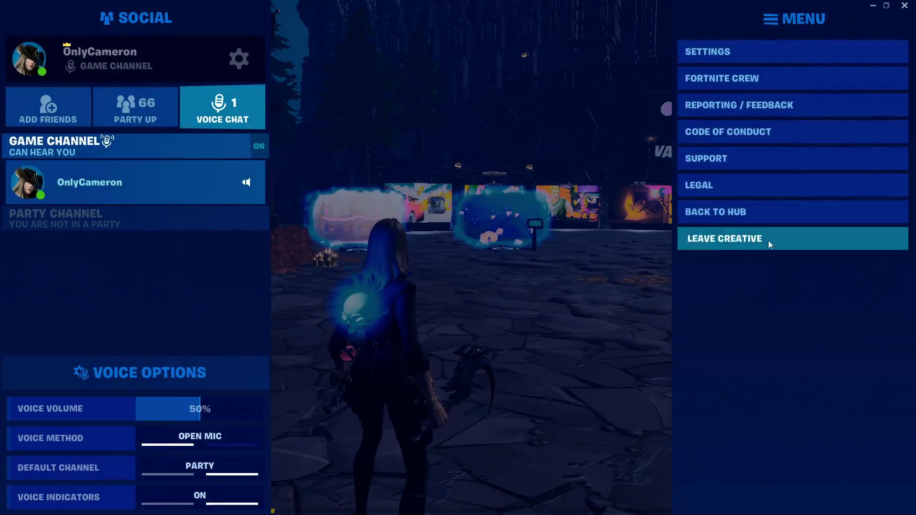
# Step: Turn Latency Markers on under Advanced Graphics, leaving Rendering Mode on DirectX 11
pyautogui.click(706, 53)
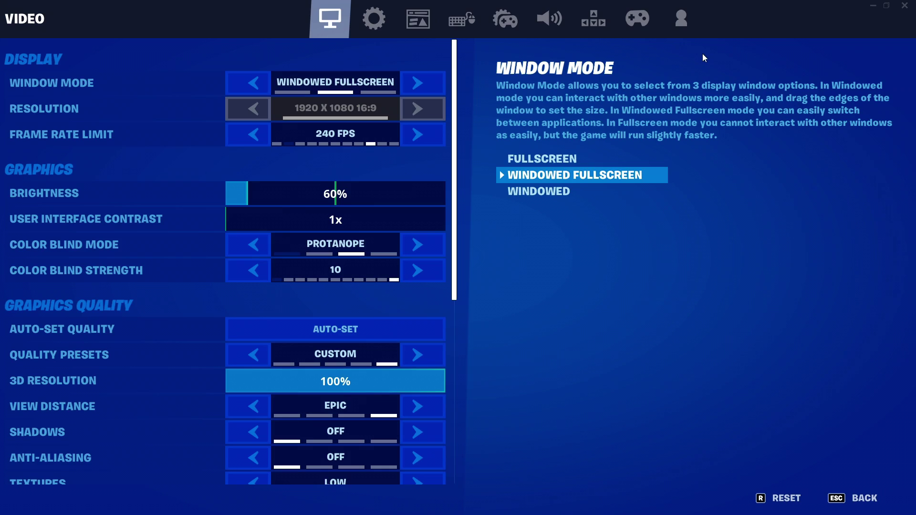
pyautogui.scroll(-10, 381, 210)
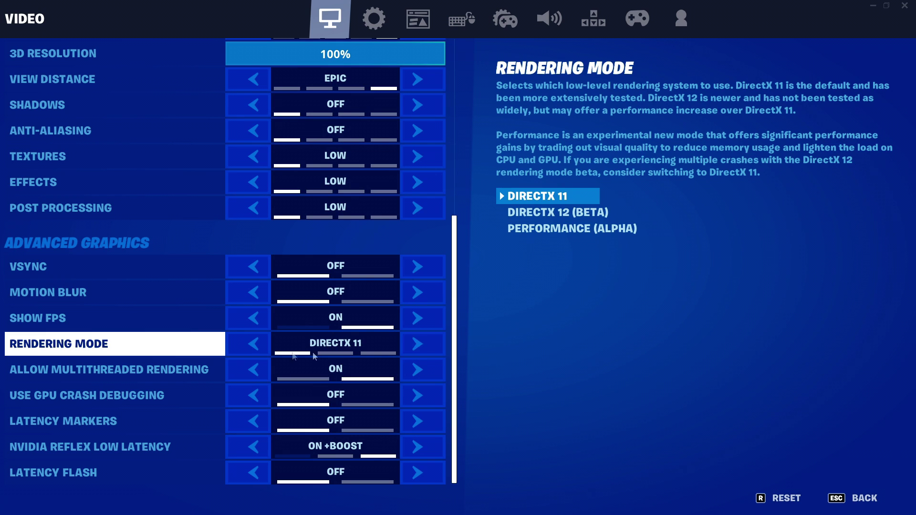
pyautogui.click(256, 348)
pyautogui.click(256, 350)
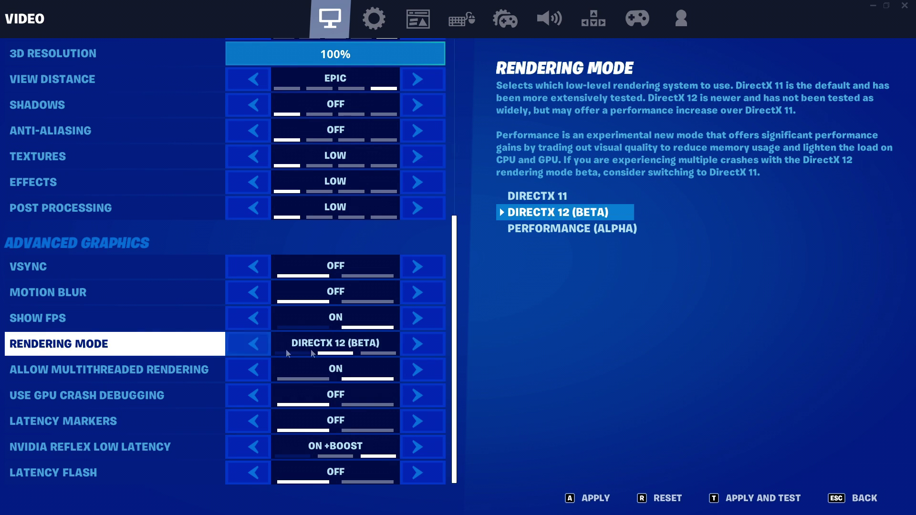
pyautogui.click(417, 350)
pyautogui.click(436, 349)
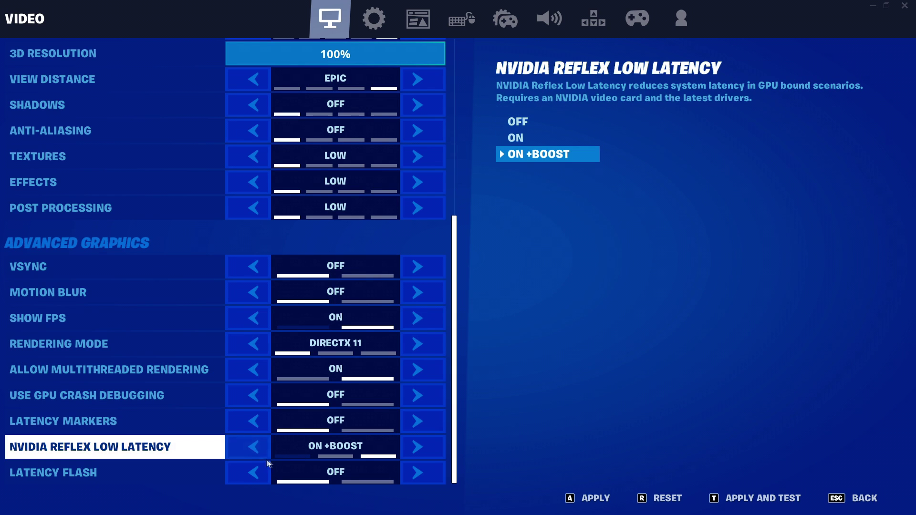
pyautogui.click(416, 422)
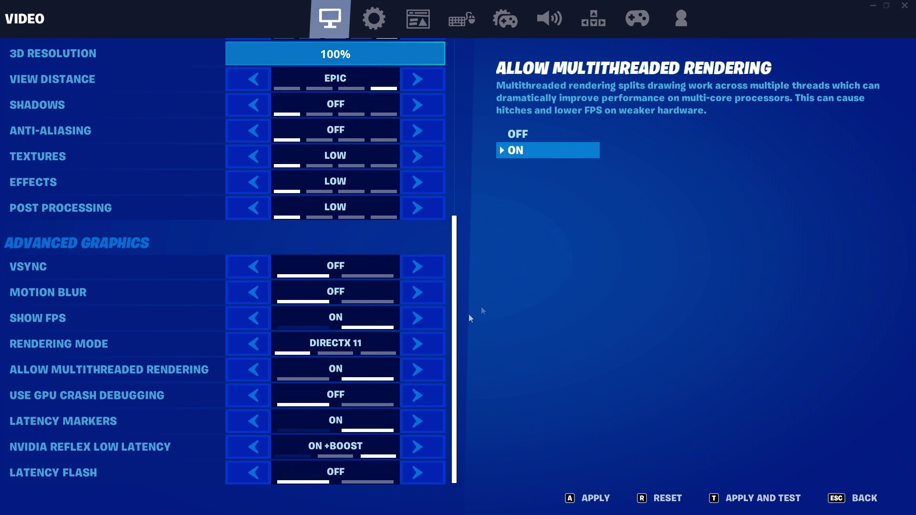
pyautogui.press('e')
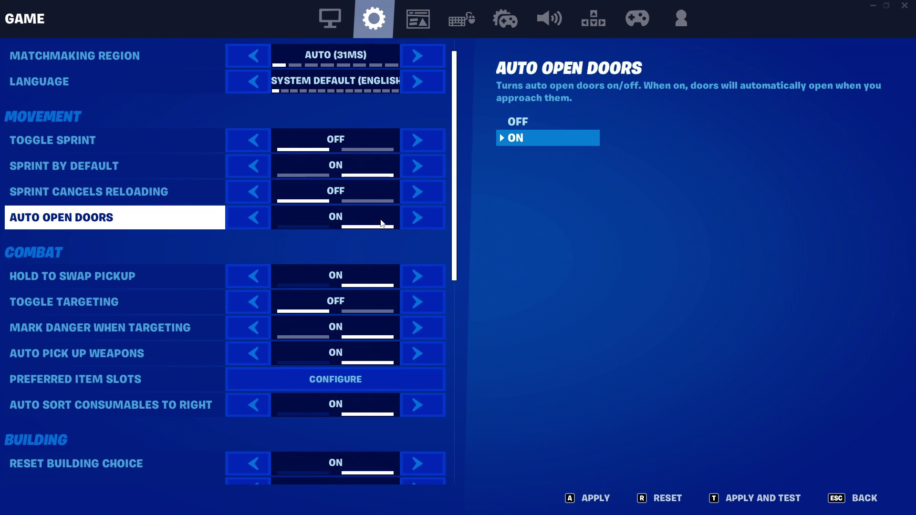
# Step: Set Latency Debug Stats to On in Game UI, apply, and confirm the restart notice
pyautogui.click(420, 24)
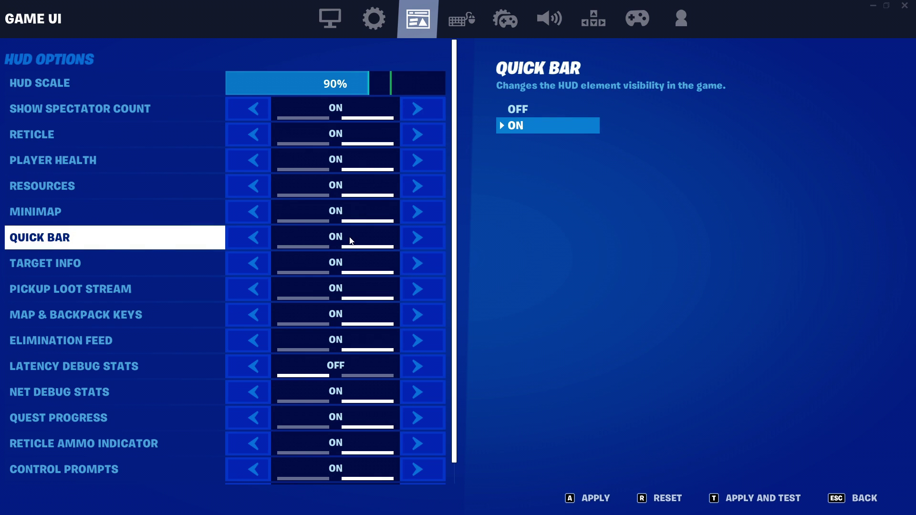
pyautogui.scroll(-1, 353, 238)
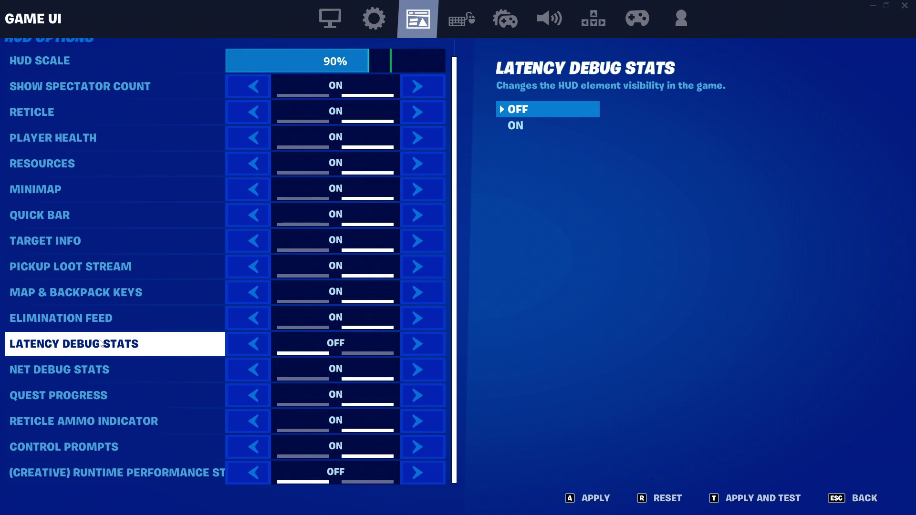
pyautogui.click(422, 345)
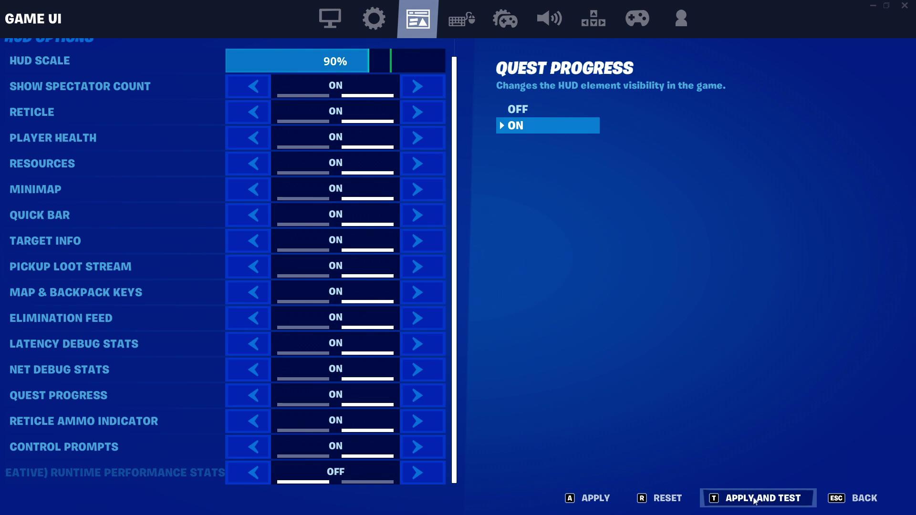
pyautogui.click(722, 499)
pyautogui.click(644, 374)
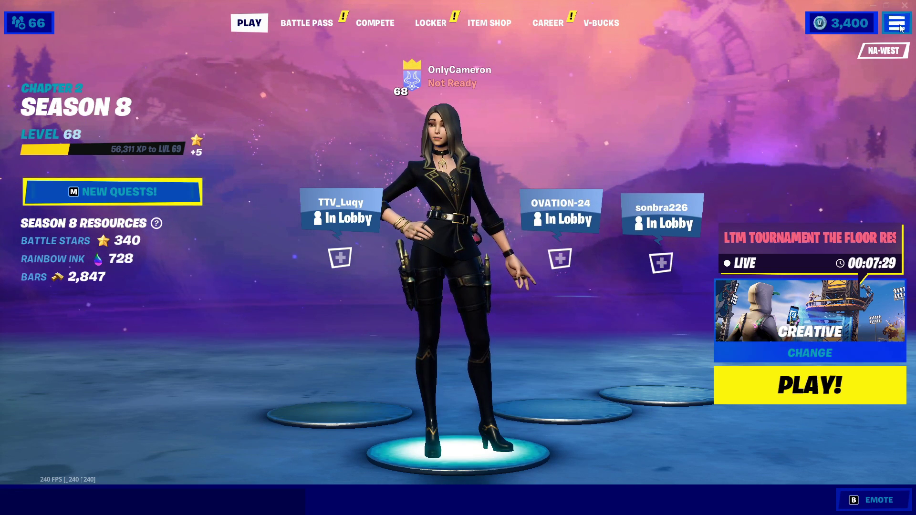
# Step: Open the Locker showing the equipped outfit, pickaxe, glider, emotes and wraps
pyautogui.click(414, 25)
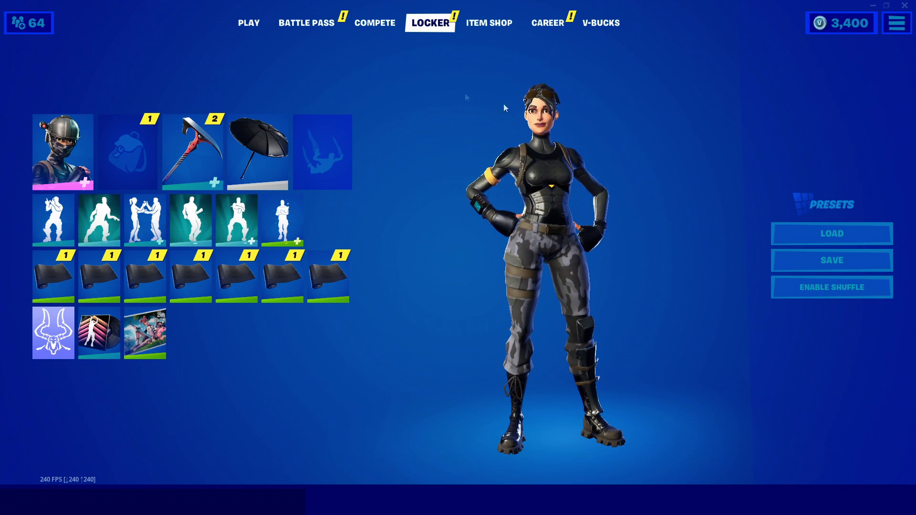
# Step: Equip the Moxie outfit, spin the preview to see her back, and return to the PLAY lobby
pyautogui.click(557, 204)
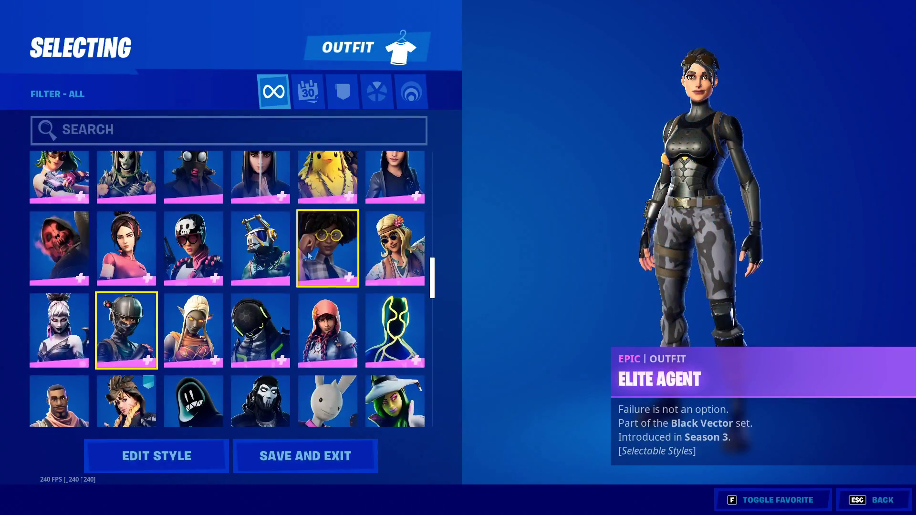
pyautogui.click(327, 329)
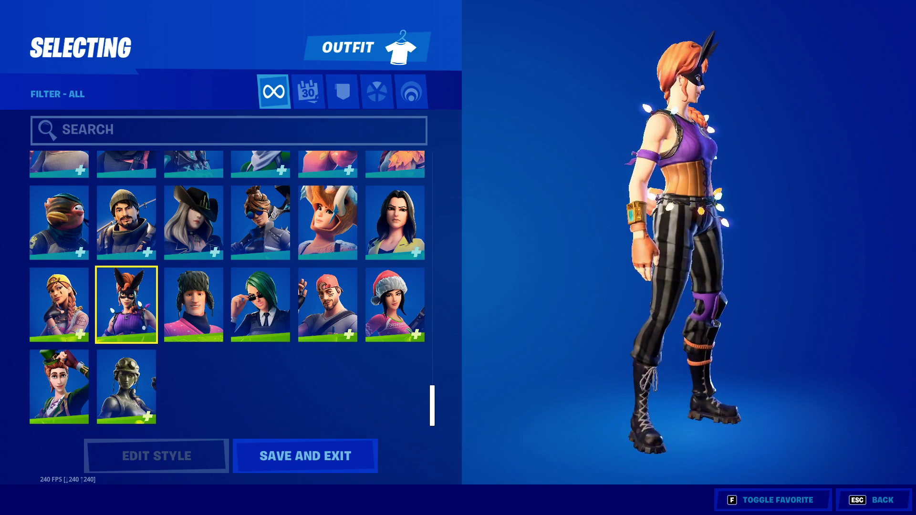
pyautogui.scroll(10, 340, 312)
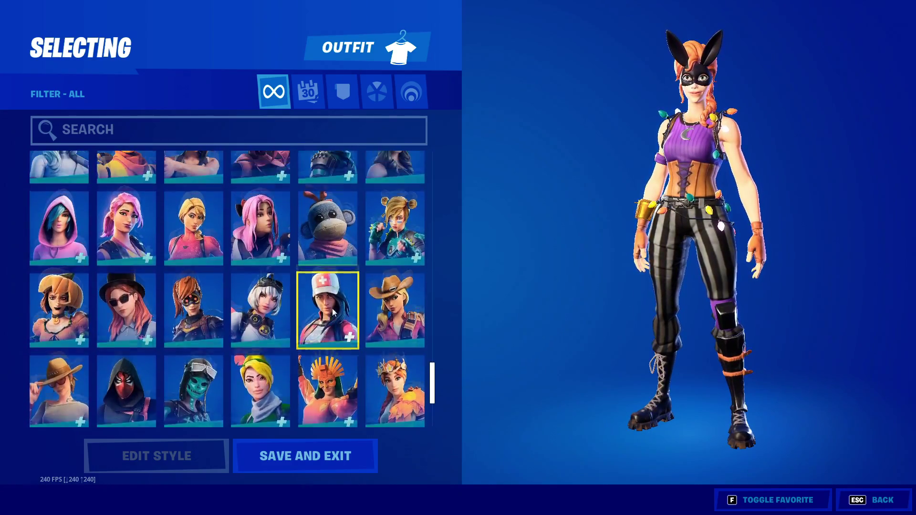
pyautogui.scroll(-8, 340, 312)
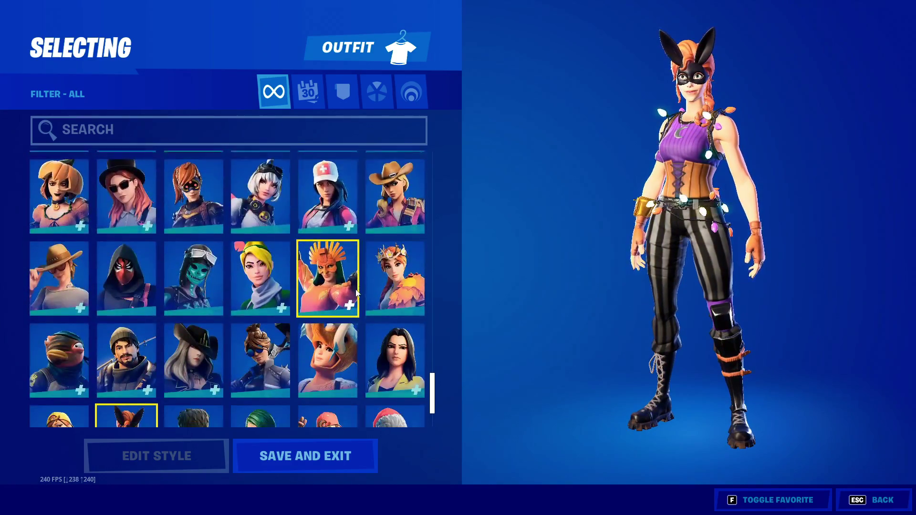
pyautogui.scroll(3, 360, 281)
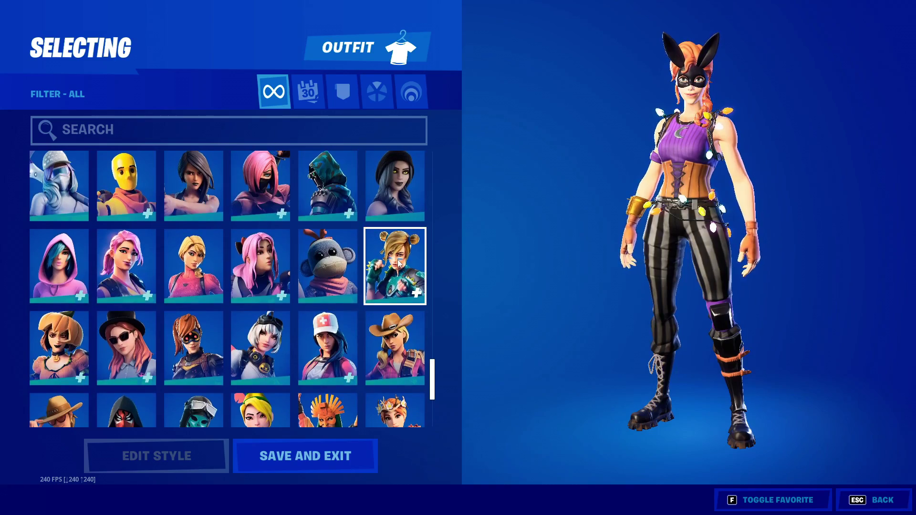
pyautogui.click(395, 263)
pyautogui.moveTo(701, 247); pyautogui.dragTo(620, 247)
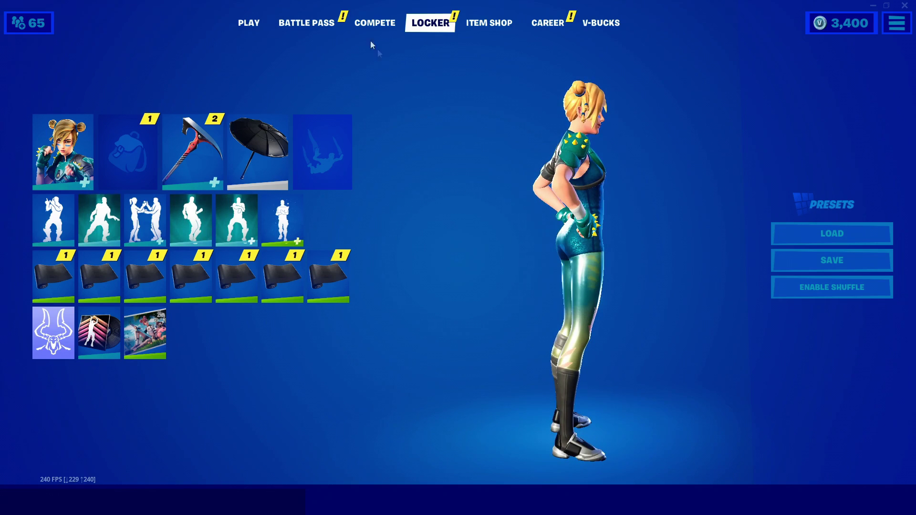
pyautogui.click(248, 24)
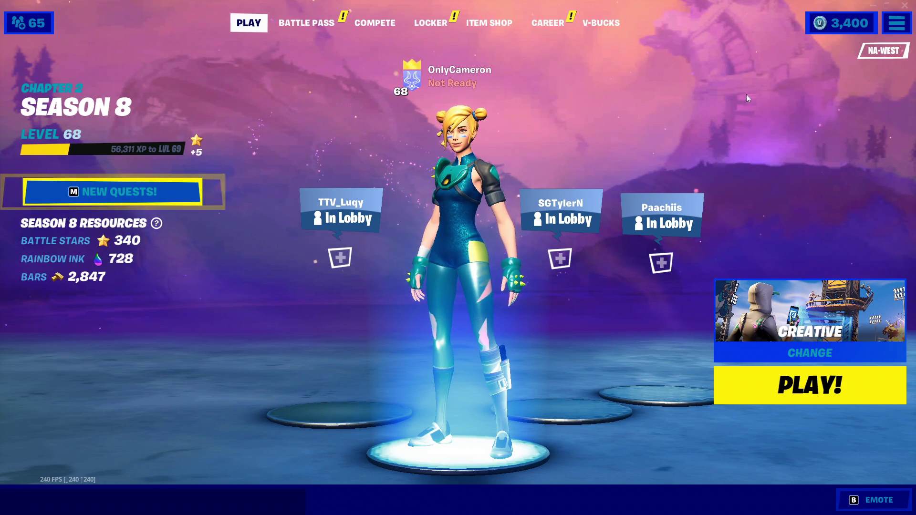
pyautogui.press('Escape')
# Step: Change Rendering Mode from DirectX 11 to Performance (Alpha) and apply it
pyautogui.click(730, 49)
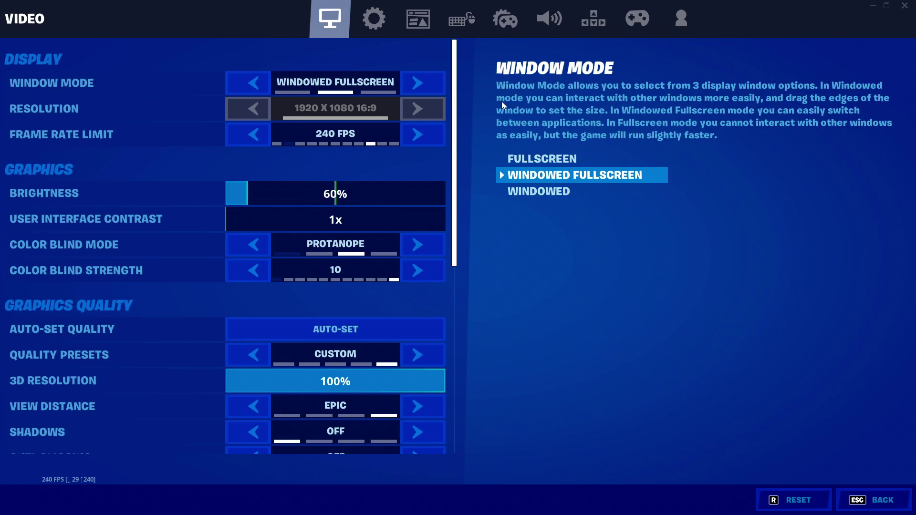
pyautogui.scroll(-7, 350, 156)
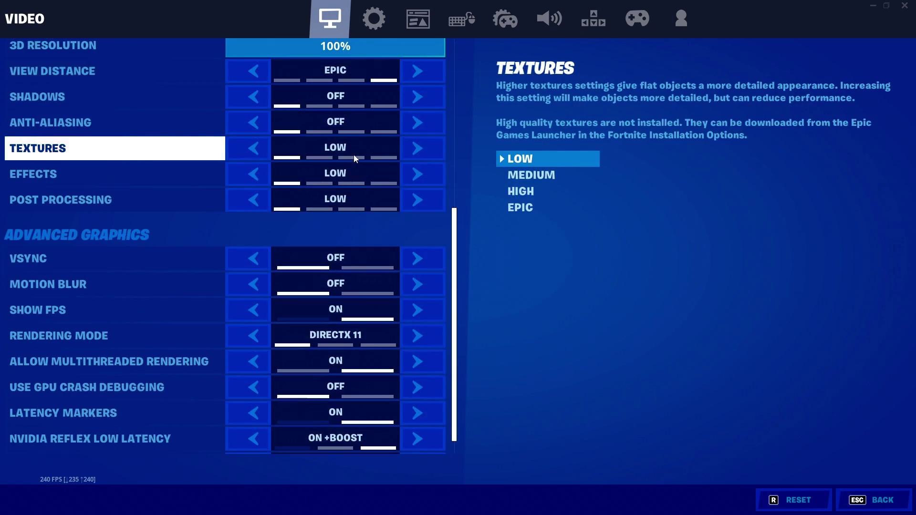
pyautogui.scroll(-1, 353, 154)
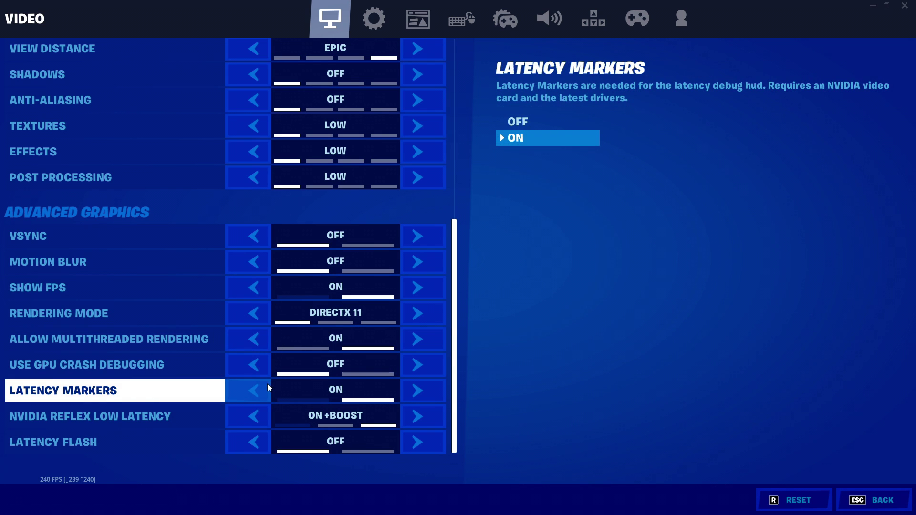
pyautogui.click(261, 319)
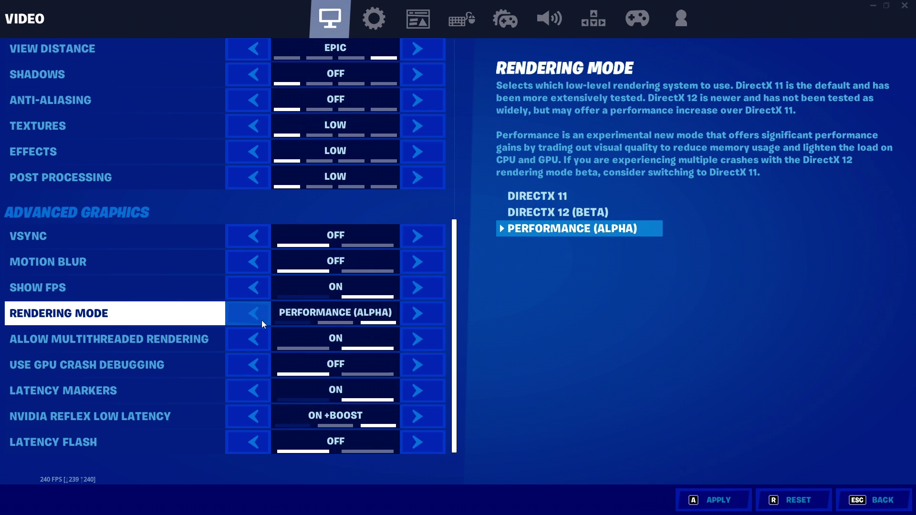
pyautogui.click(720, 503)
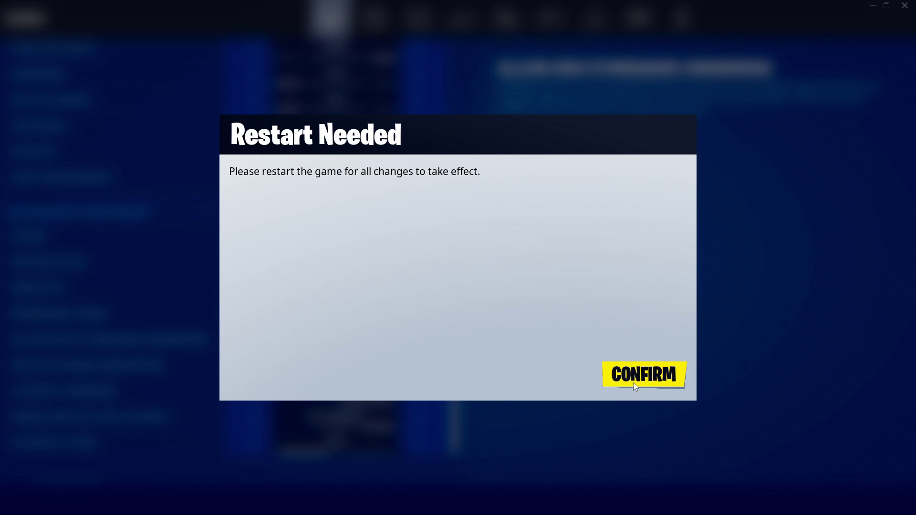
# Step: Dismiss the restart notice, quit and relaunch Fortnite, then reopen the Video settings
pyautogui.click(639, 374)
pyautogui.scroll(8, 388, 324)
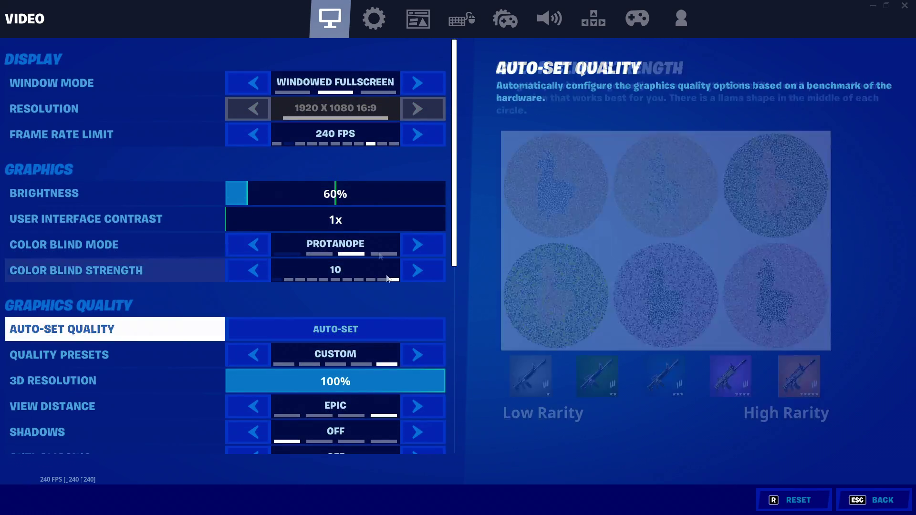
pyautogui.click(888, 500)
pyautogui.press('Escape')
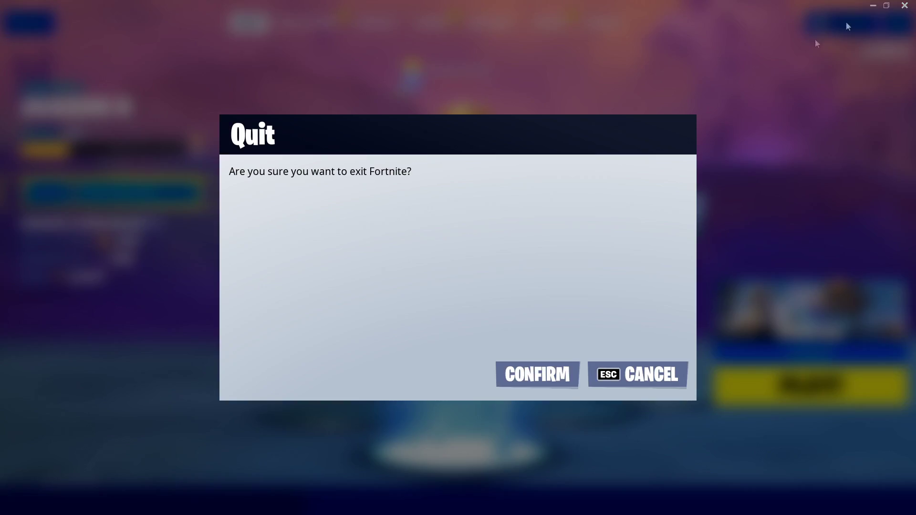
pyautogui.click(536, 374)
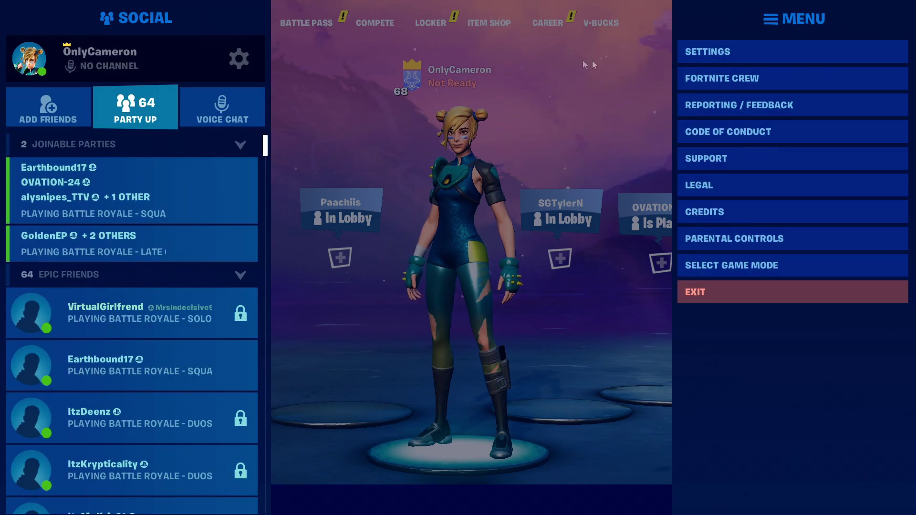
pyautogui.press('Escape')
pyautogui.click(711, 51)
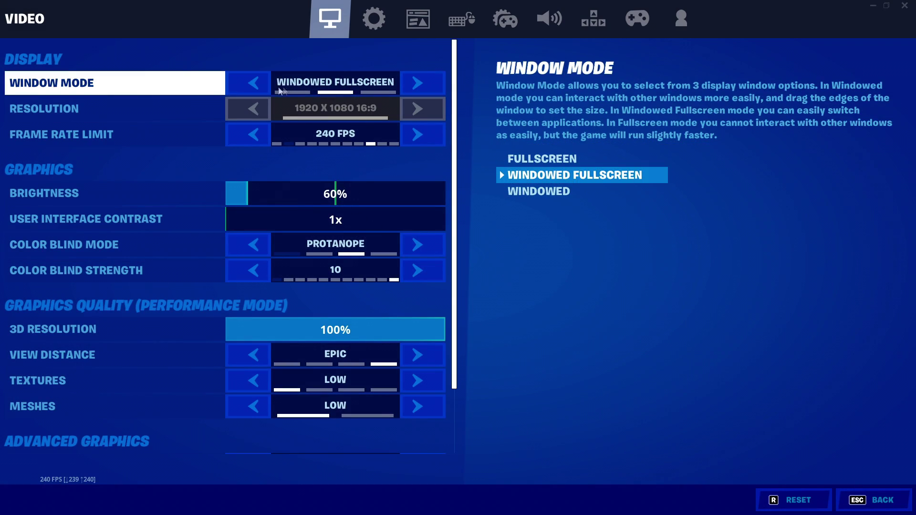
# Step: Switch Window Mode to Fullscreen, apply it, and keep the resolution at 1440x900
pyautogui.click(256, 82)
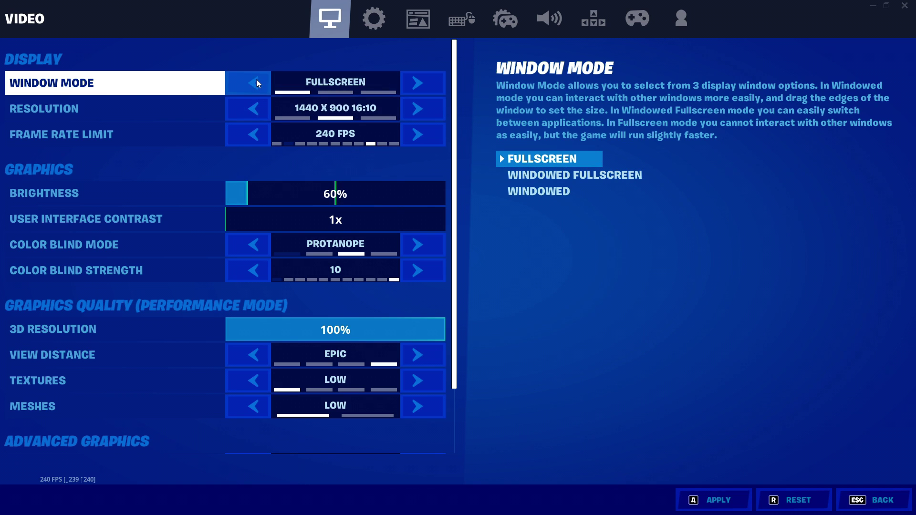
pyautogui.click(715, 498)
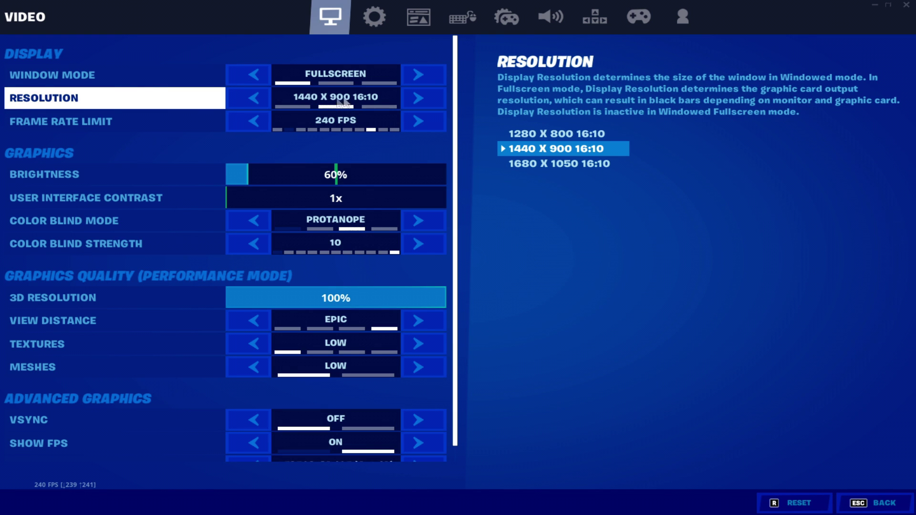
pyautogui.click(423, 98)
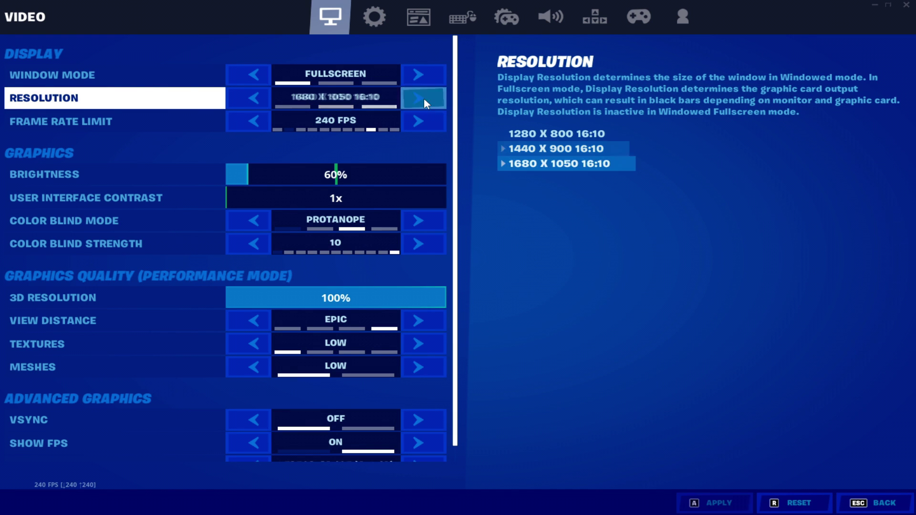
pyautogui.click(241, 94)
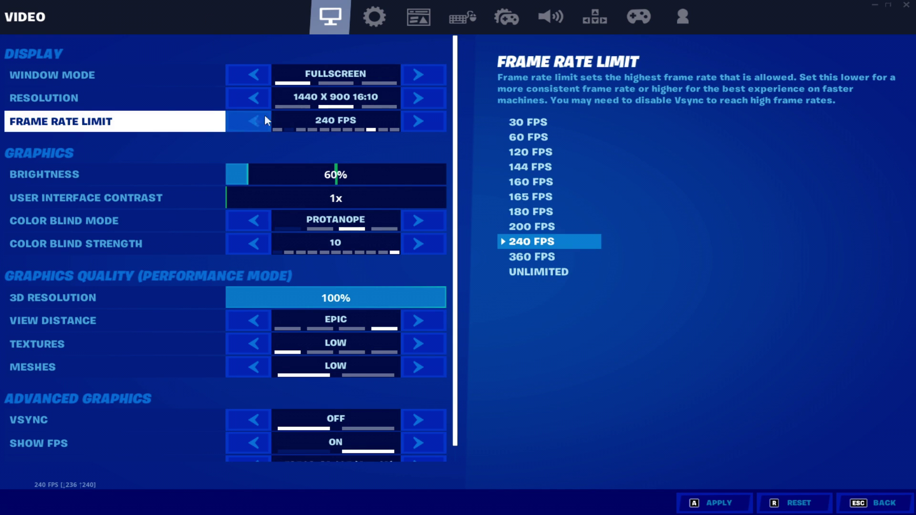
# Step: Cycle the Frame Rate Limit through its values down to 60 FPS
pyautogui.click(437, 128)
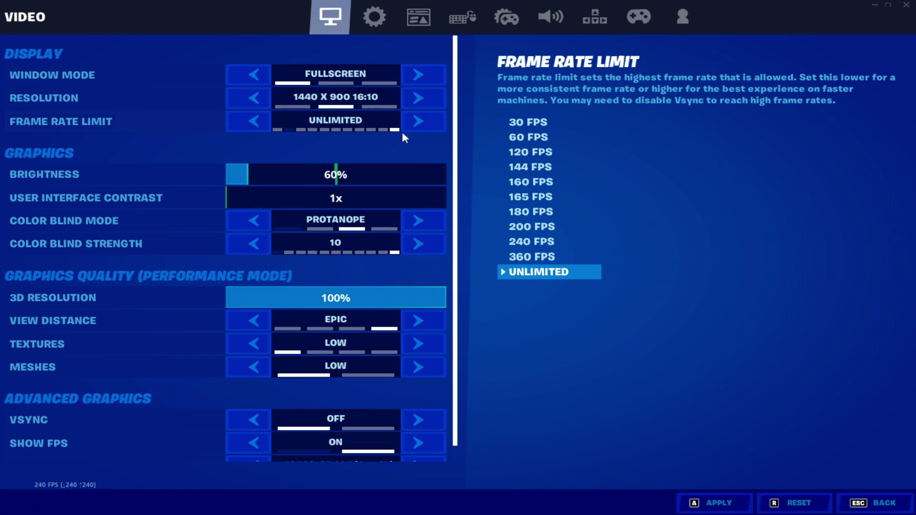
pyautogui.click(251, 118)
pyautogui.click(251, 121)
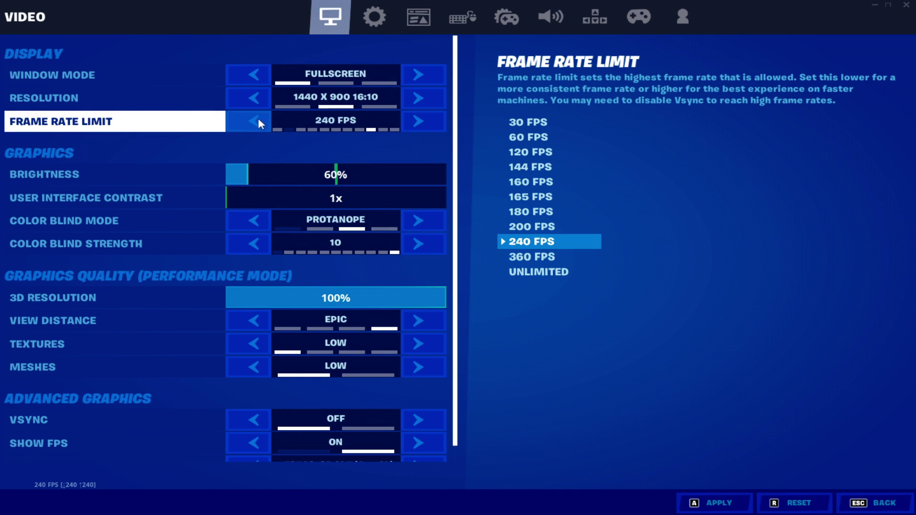
pyautogui.click(245, 119)
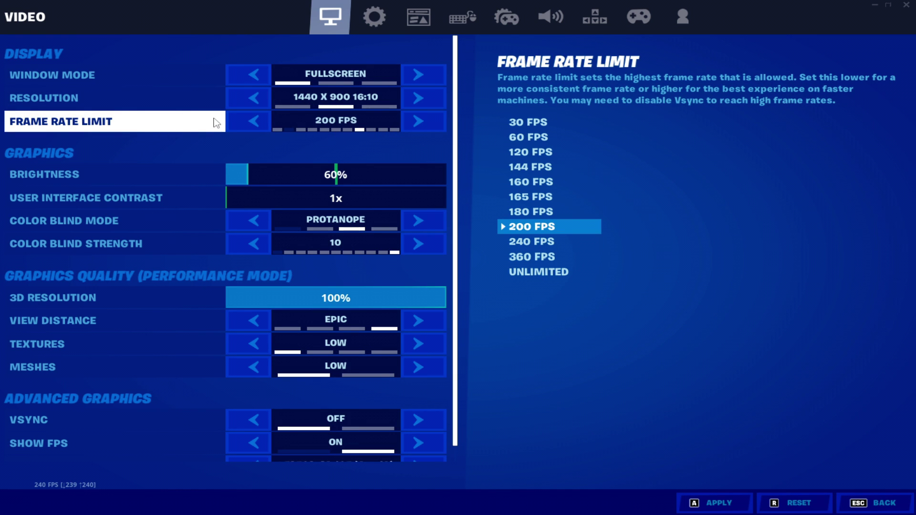
pyautogui.click(251, 118)
pyautogui.click(242, 122)
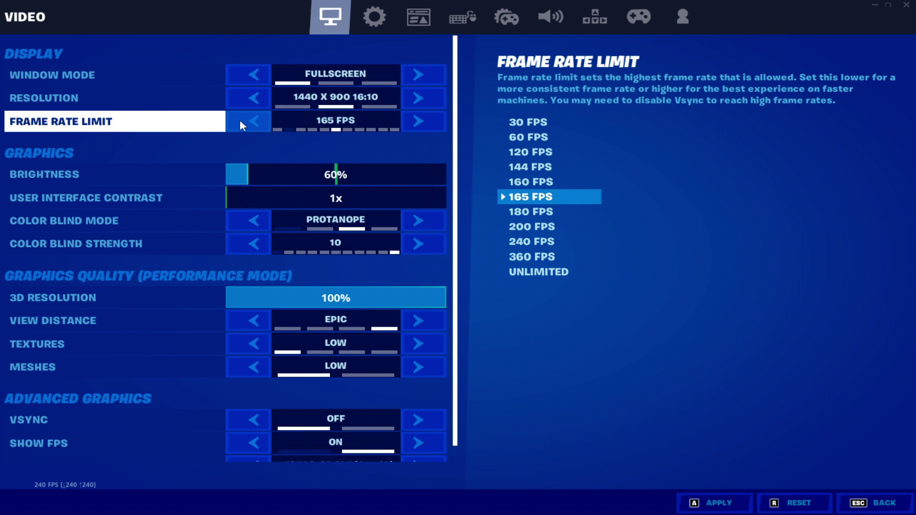
pyautogui.click(239, 123)
pyautogui.tripleClick(239, 119)
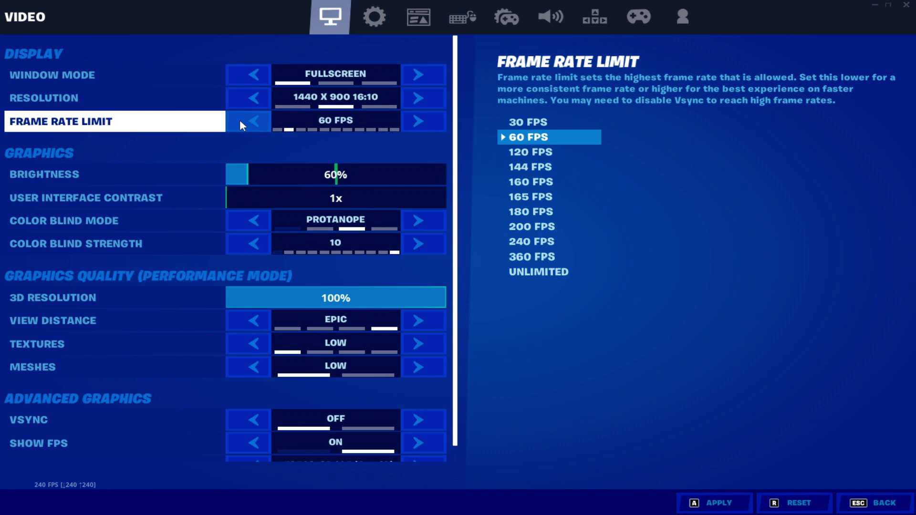
# Step: Raise the Frame Rate Limit back to UNLIMITED and apply the display settings
pyautogui.click(431, 123)
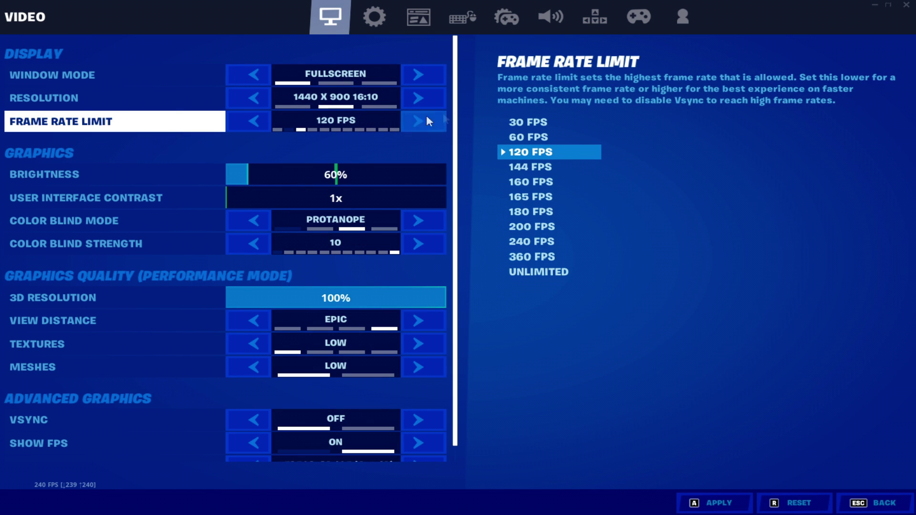
pyautogui.doubleClick(432, 124)
pyautogui.click(432, 123)
pyautogui.click(433, 122)
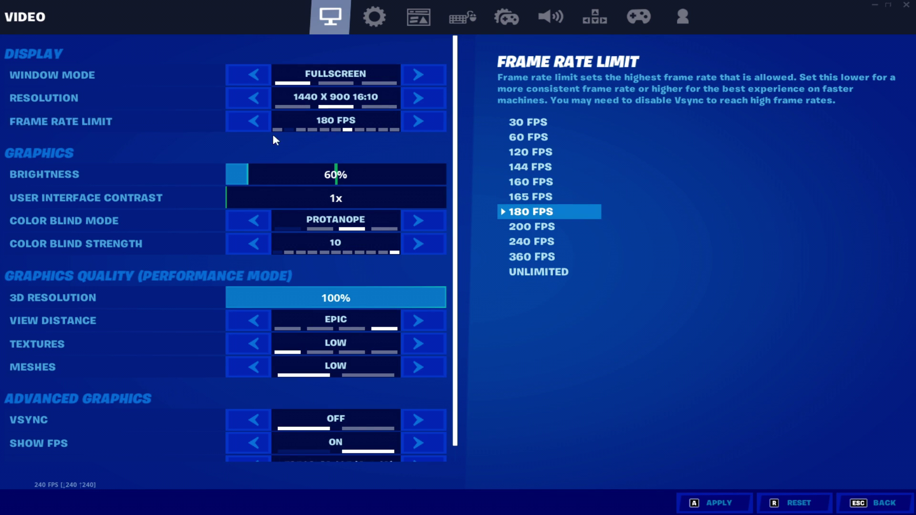
pyautogui.click(432, 121)
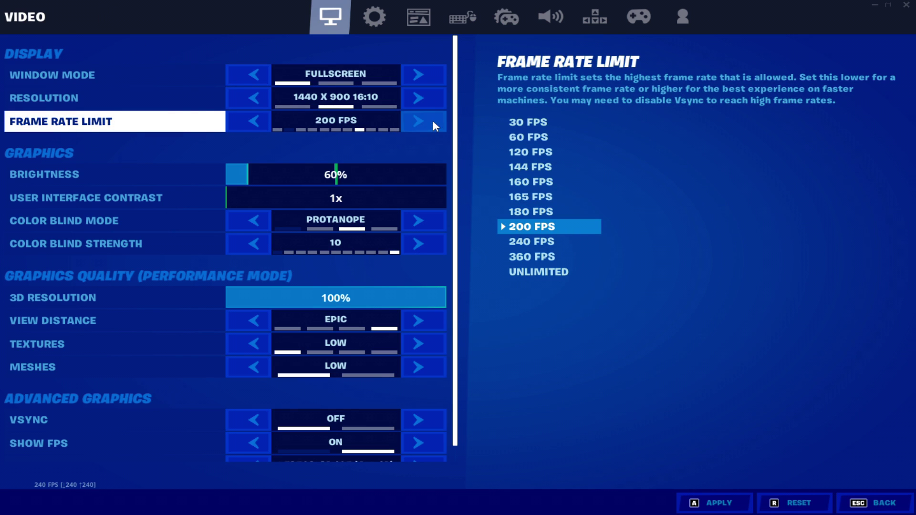
pyautogui.click(432, 121)
pyautogui.click(434, 119)
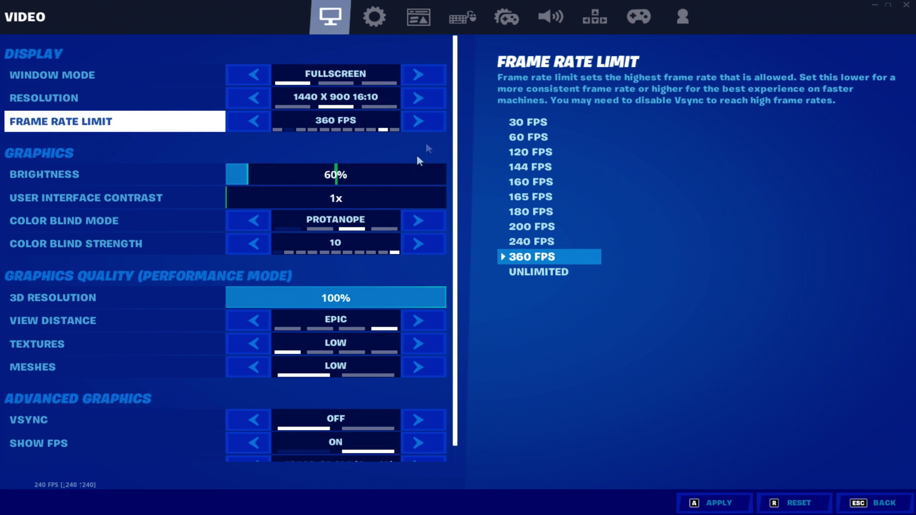
pyautogui.click(434, 121)
pyautogui.click(248, 121)
pyautogui.click(247, 121)
pyautogui.click(248, 122)
pyautogui.click(422, 126)
pyautogui.click(421, 125)
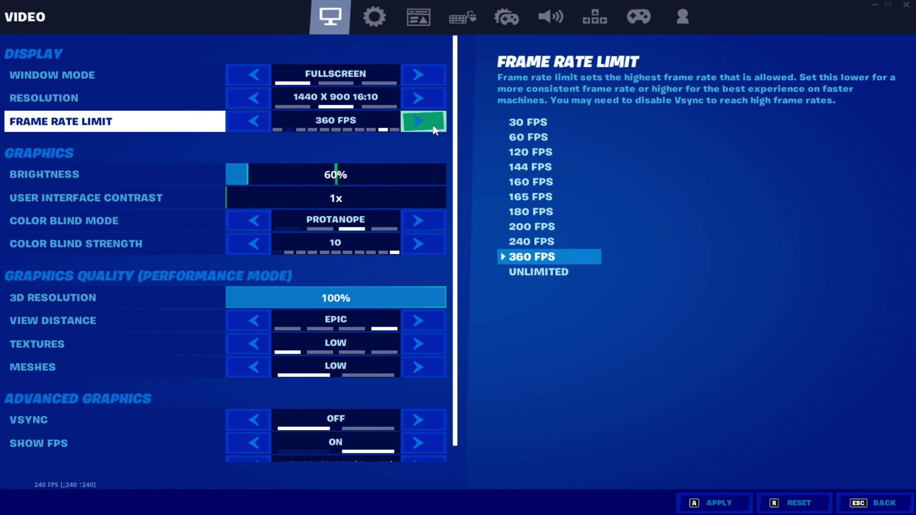
pyautogui.click(422, 125)
pyautogui.click(698, 507)
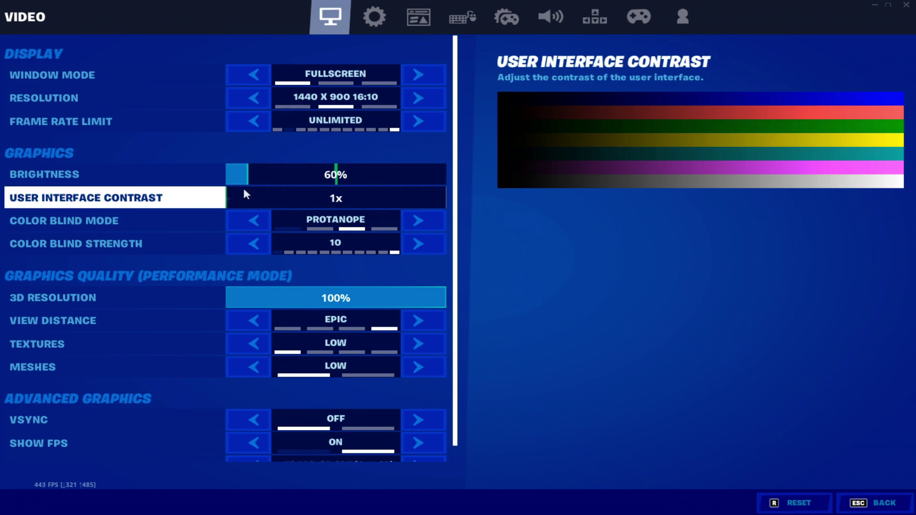
# Step: Drop View Distance from EPIC to NEAR under Graphics Quality
pyautogui.scroll(-1, 275, 286)
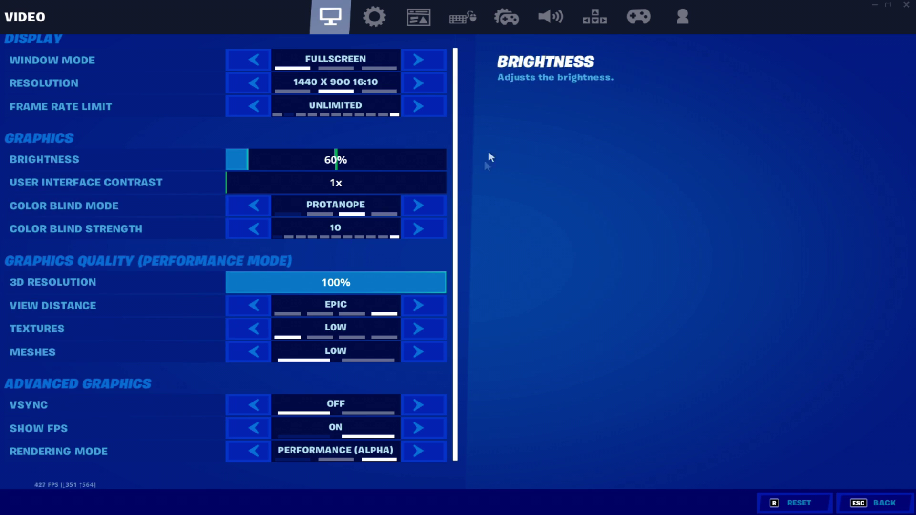
pyautogui.click(429, 305)
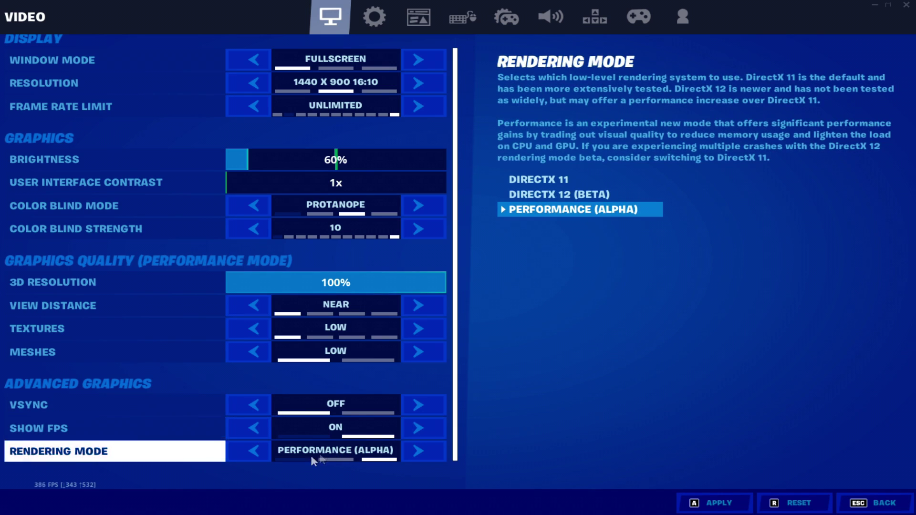
pyautogui.scroll(1, 360, 363)
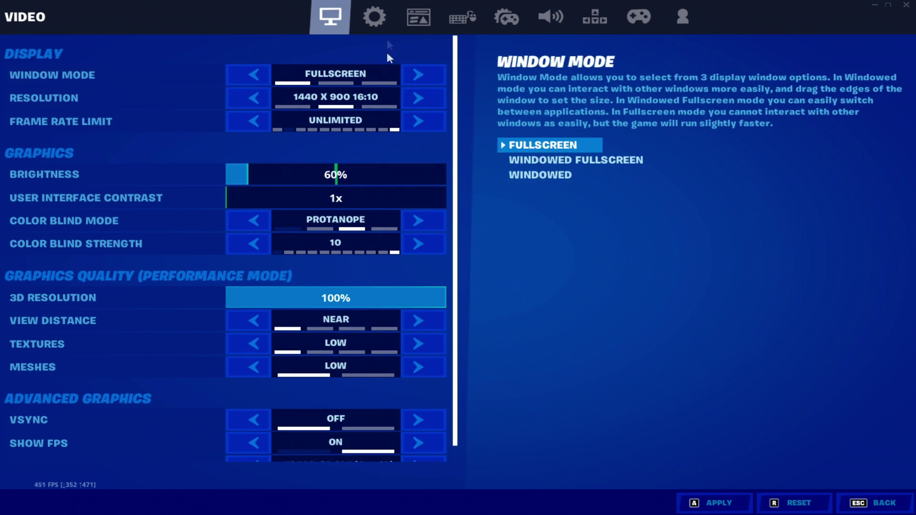
# Step: Exit the settings, briefly visit the Locker, then minimize Fortnite to the desktop
pyautogui.press('Escape')
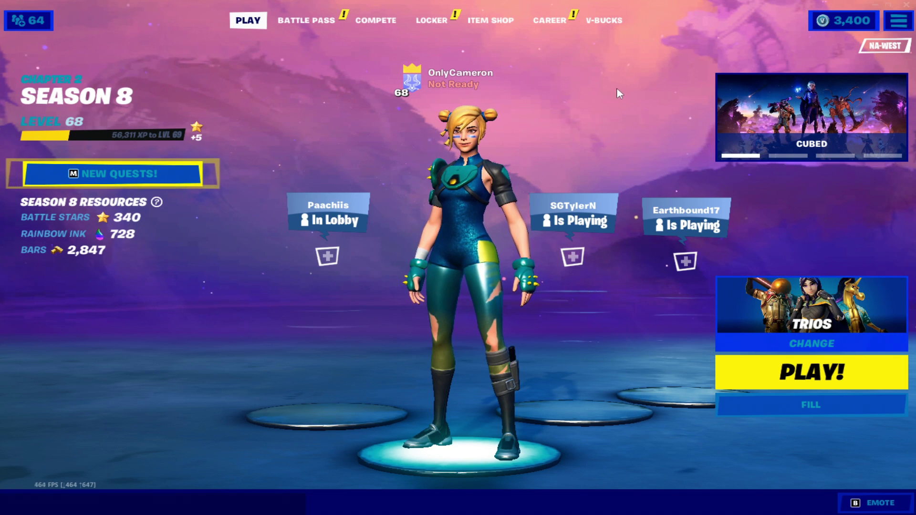
pyautogui.click(429, 20)
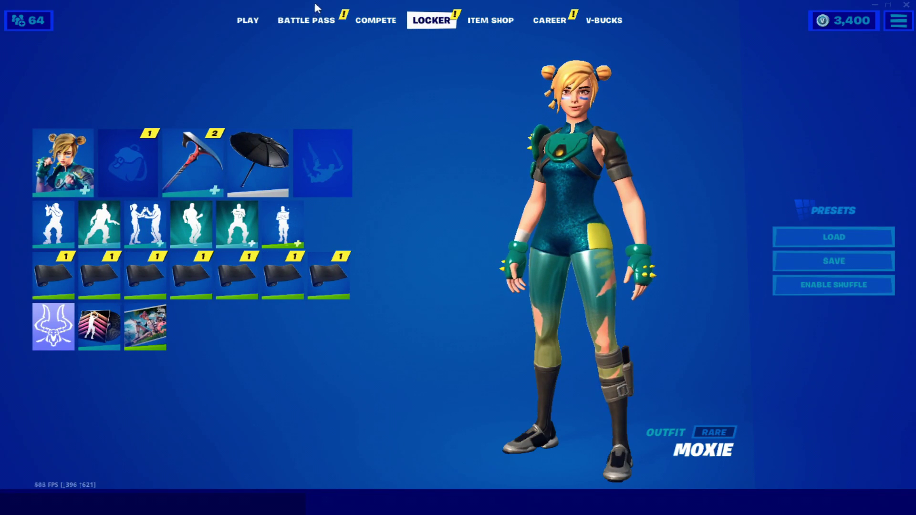
pyautogui.press('Escape')
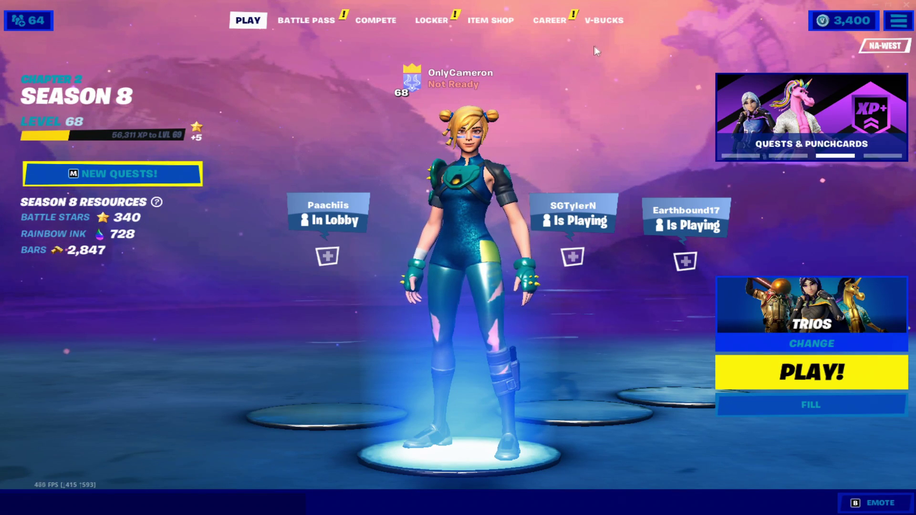
pyautogui.click(873, 5)
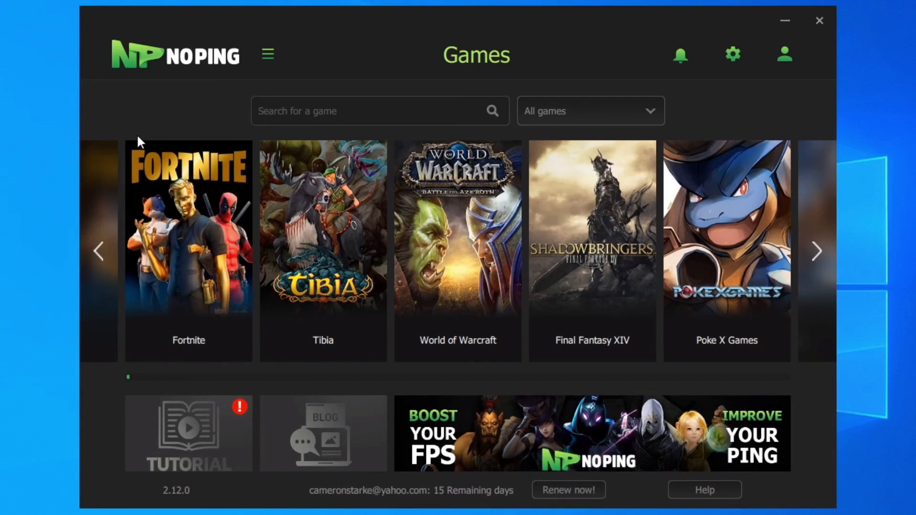
# Step: Optimize Fortnite in NoPing through the United States West San Jose 01 server
pyautogui.moveTo(282, 240)
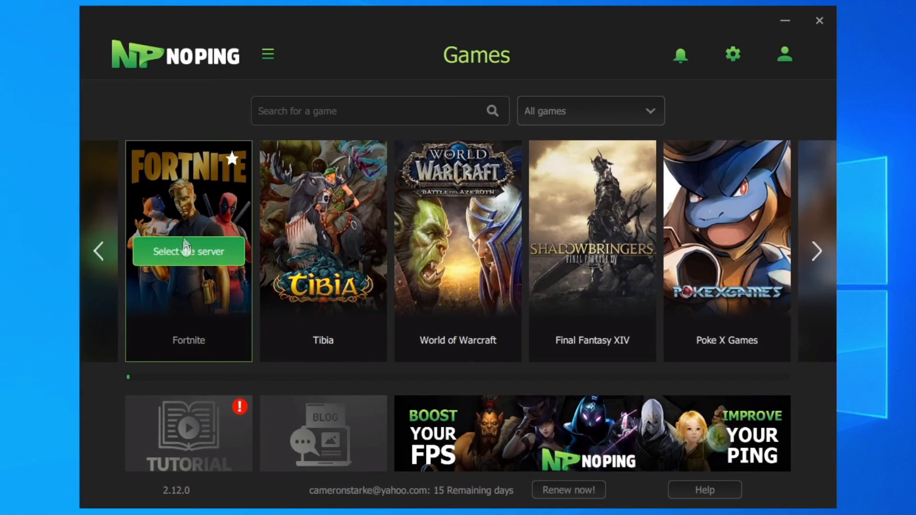
pyautogui.click(206, 264)
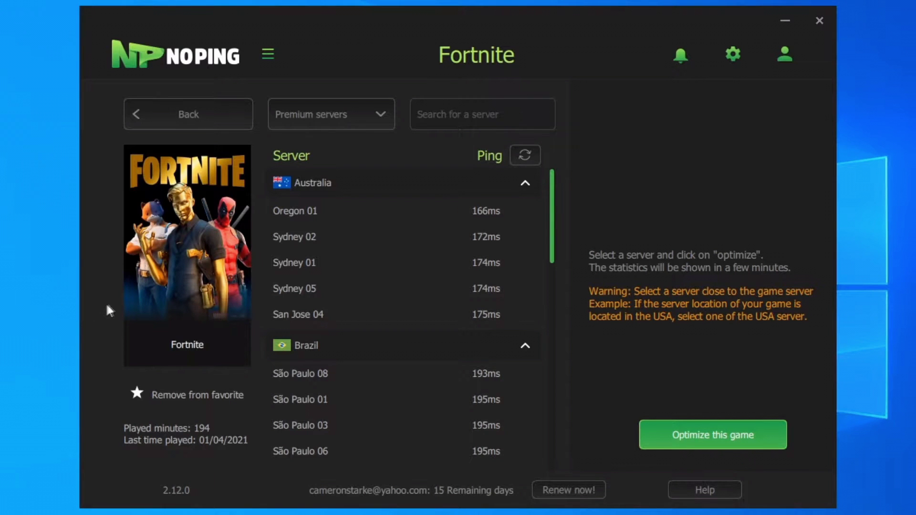
pyautogui.scroll(-15, 350, 330)
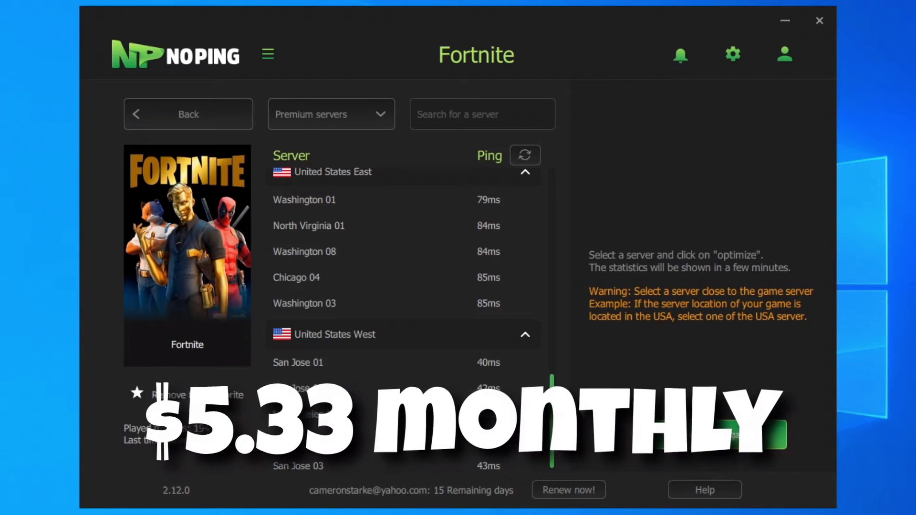
pyautogui.click(461, 371)
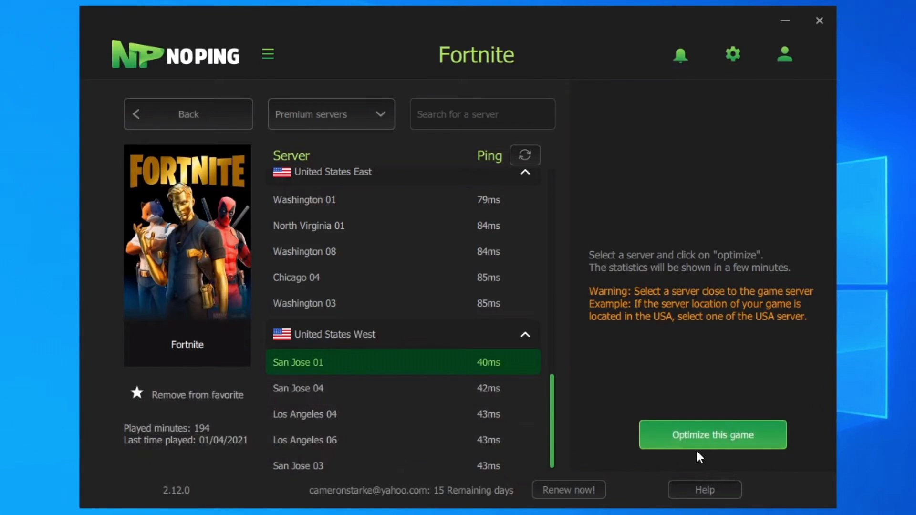
pyautogui.click(696, 437)
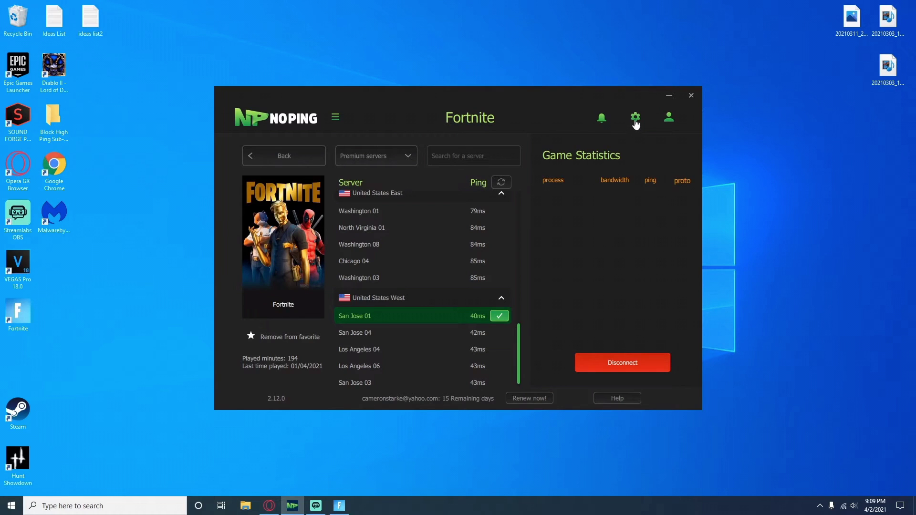
pyautogui.click(635, 120)
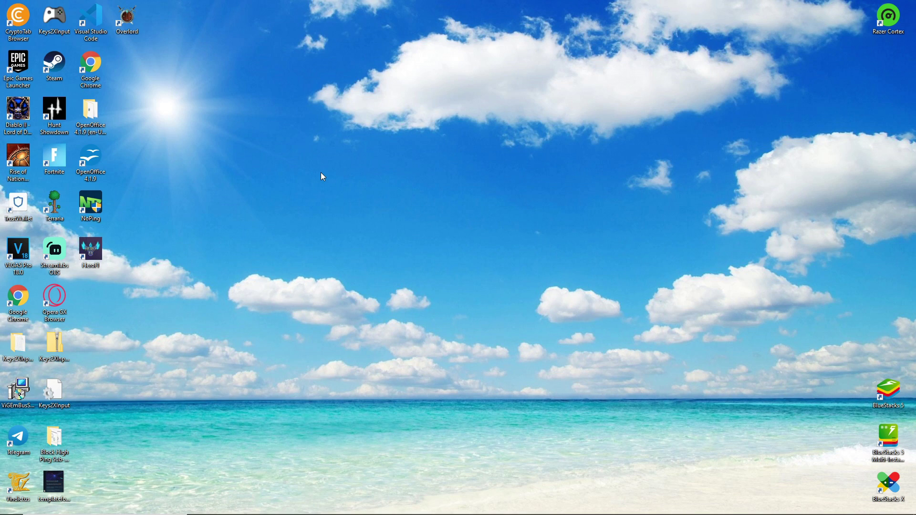
# Step: Quit Telegram and Malwarebytes from the hidden system tray icons
pyautogui.moveTo(792, 510)
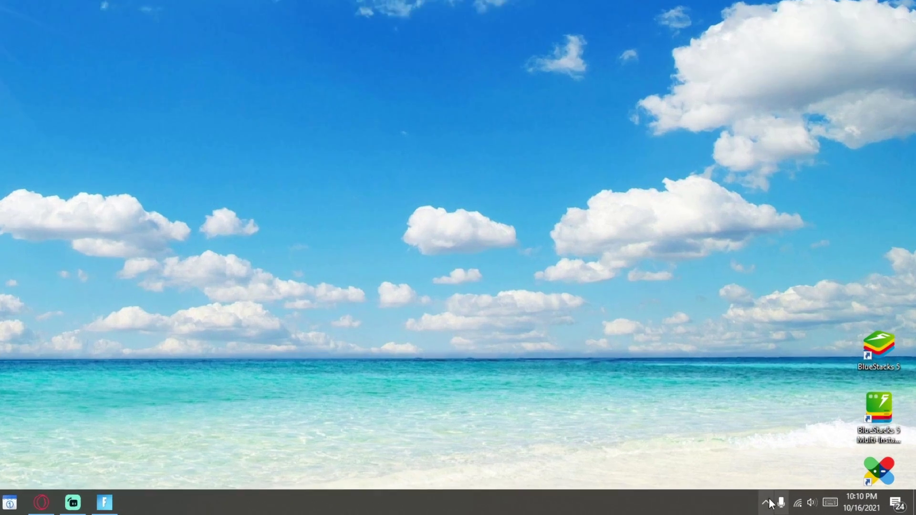
pyautogui.click(805, 506)
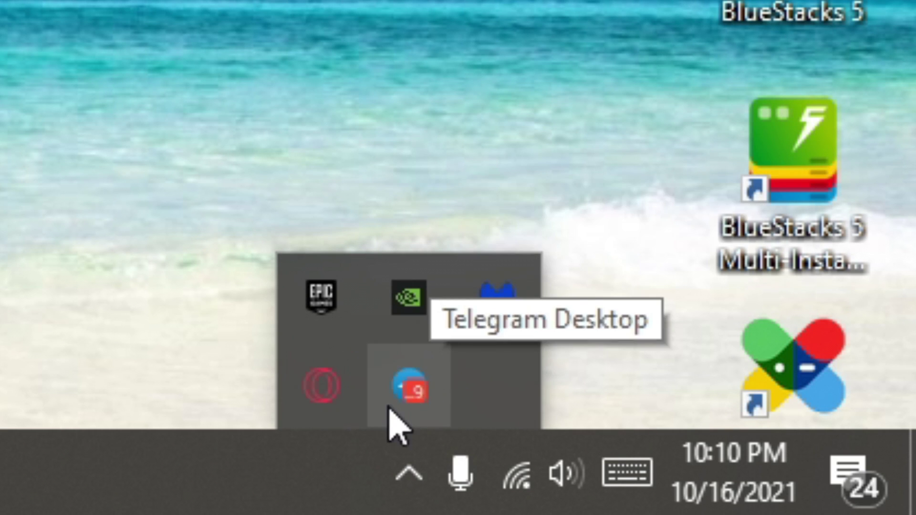
pyautogui.rightClick(400, 386)
pyautogui.click(484, 362)
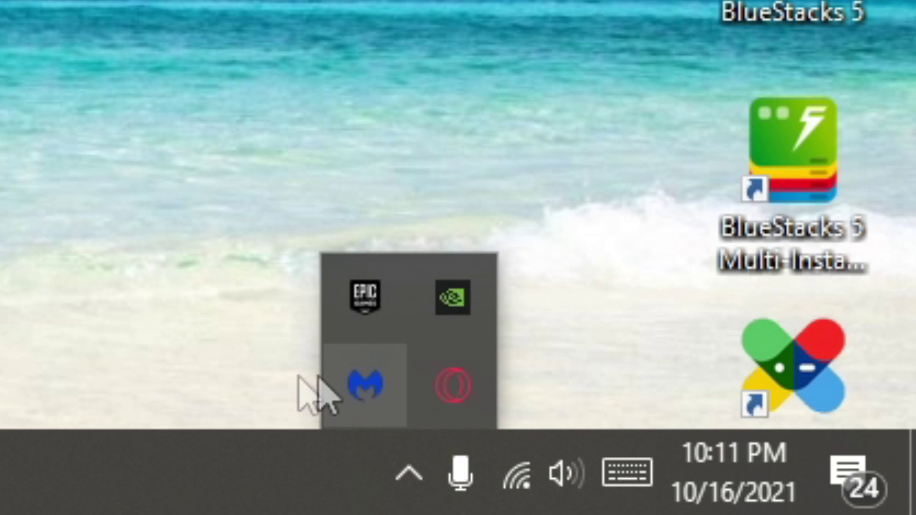
pyautogui.rightClick(333, 393)
pyautogui.click(410, 377)
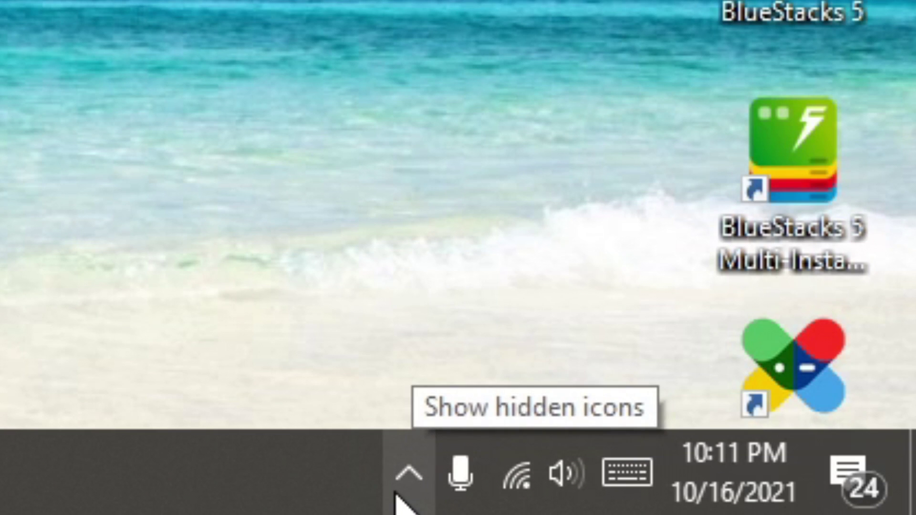
# Step: Exit the Epic Games launcher, NVIDIA Settings and Opera GX from the tray
pyautogui.click(402, 498)
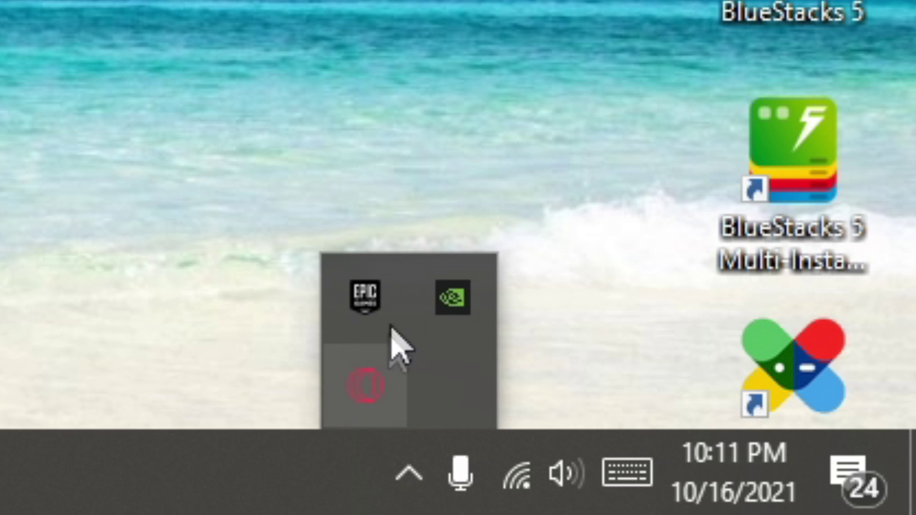
pyautogui.rightClick(367, 301)
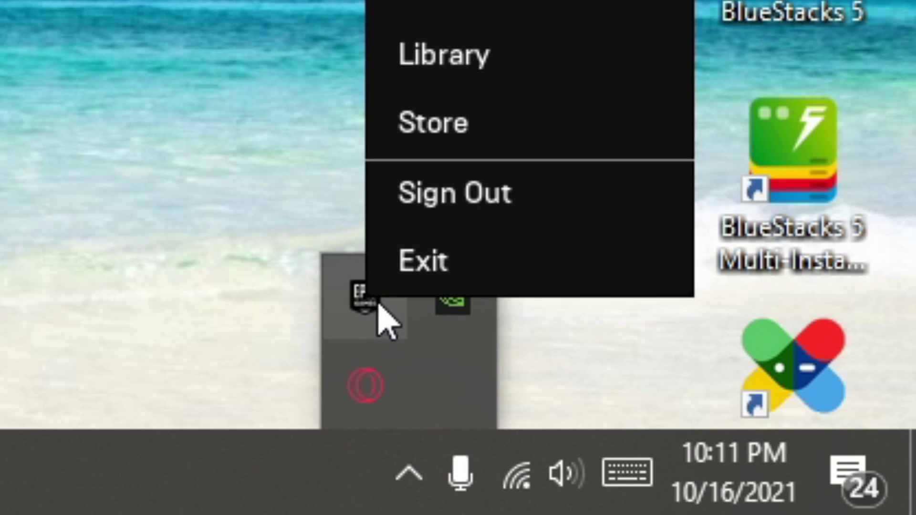
pyautogui.click(417, 284)
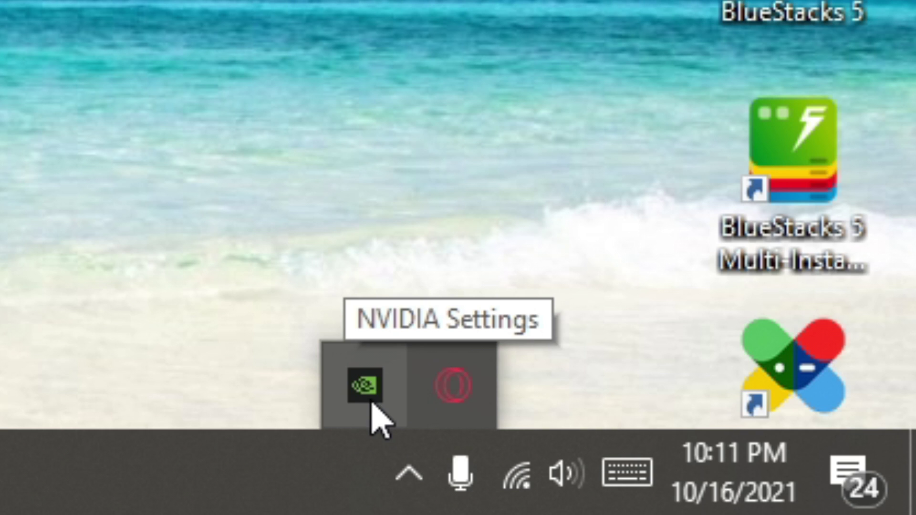
pyautogui.rightClick(364, 385)
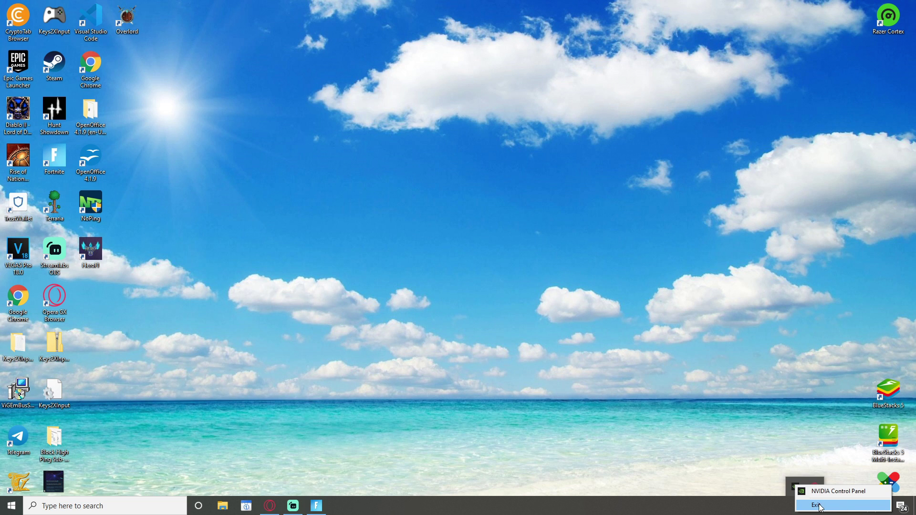
pyautogui.click(820, 506)
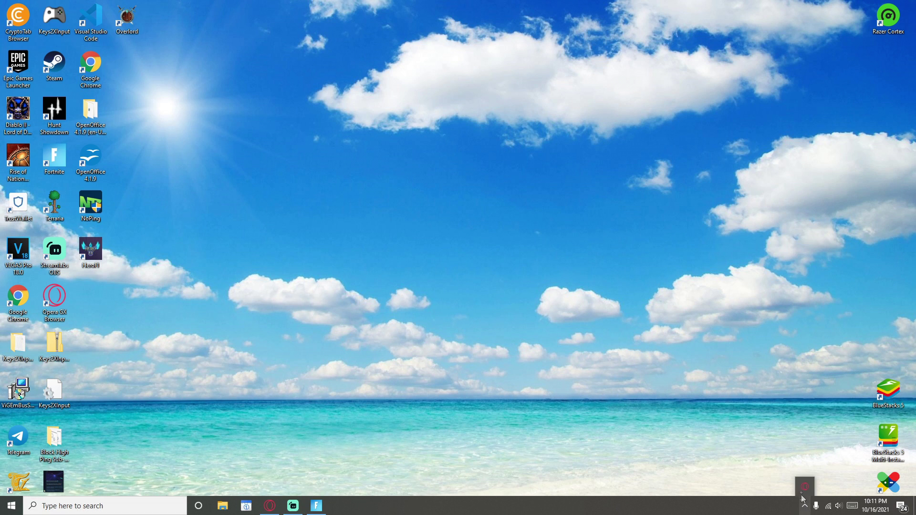
pyautogui.rightClick(806, 491)
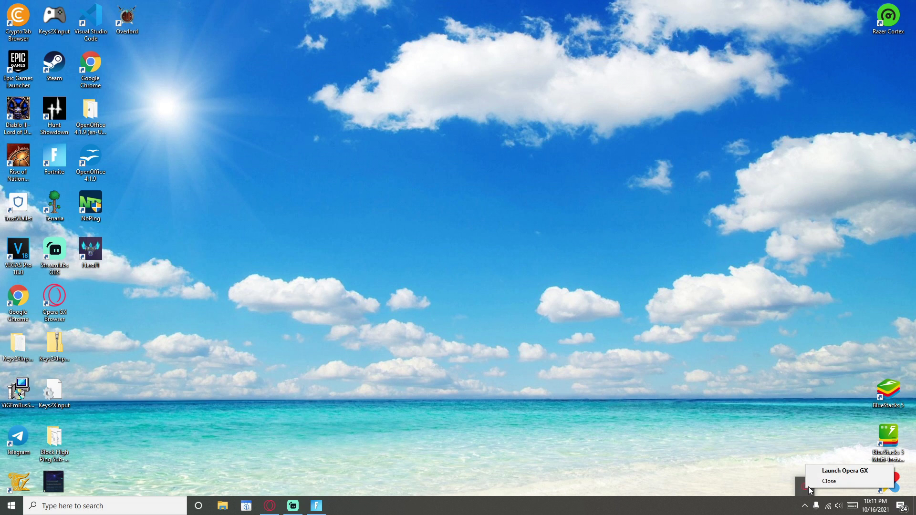
pyautogui.click(836, 482)
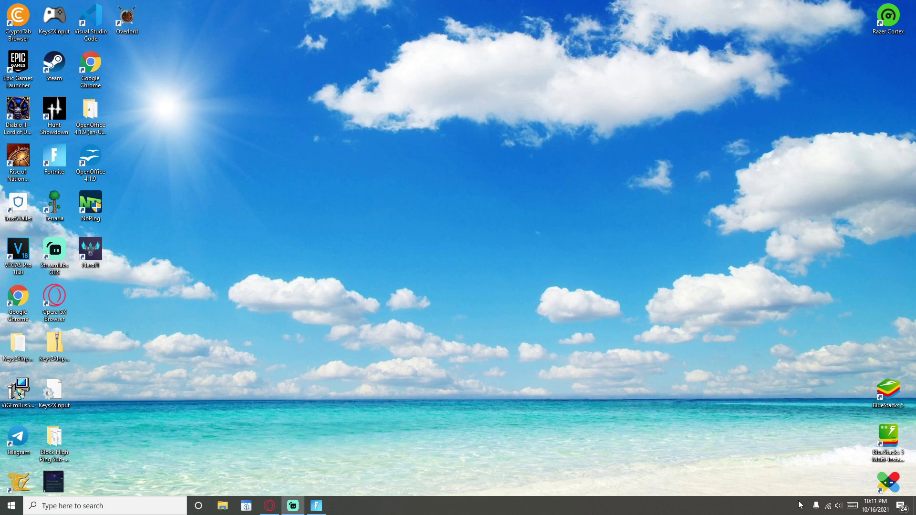
pyautogui.moveTo(781, 513)
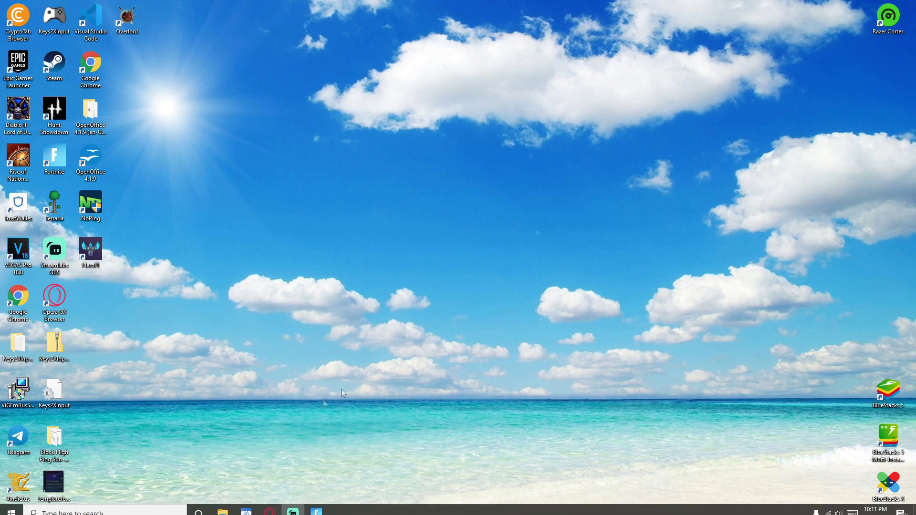
# Step: Return to Fortnite, back out of Video settings and dismiss the news screen
pyautogui.click(316, 507)
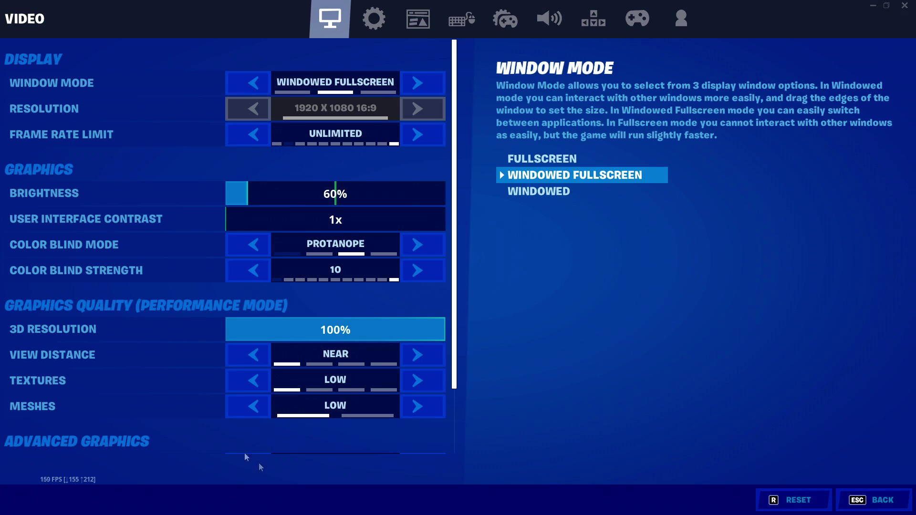
pyautogui.click(877, 500)
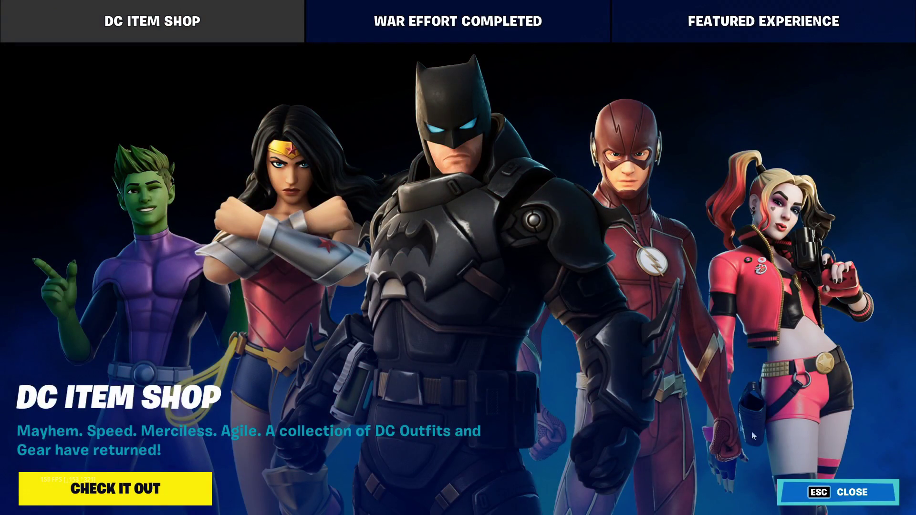
pyautogui.click(829, 490)
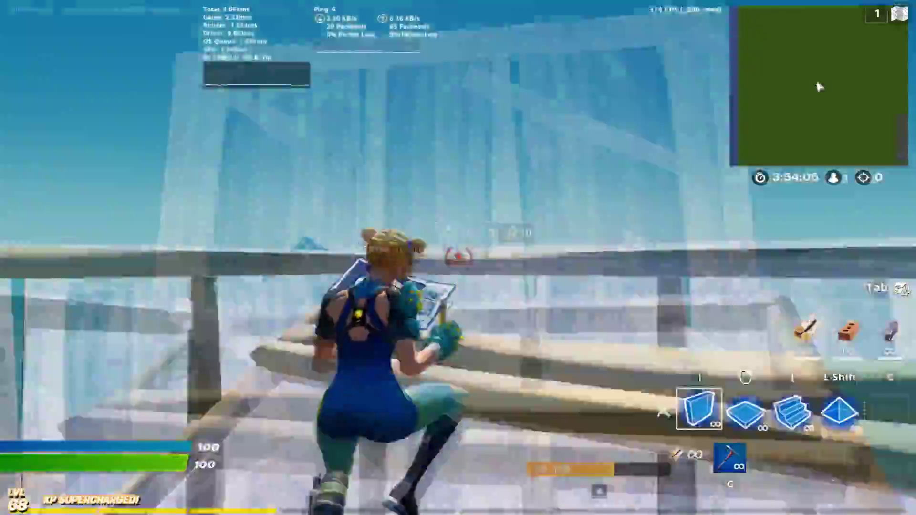
# Step: Switch to the cone piece, edit and confirm a build piece, then equip the pickaxe
pyautogui.press('shift')
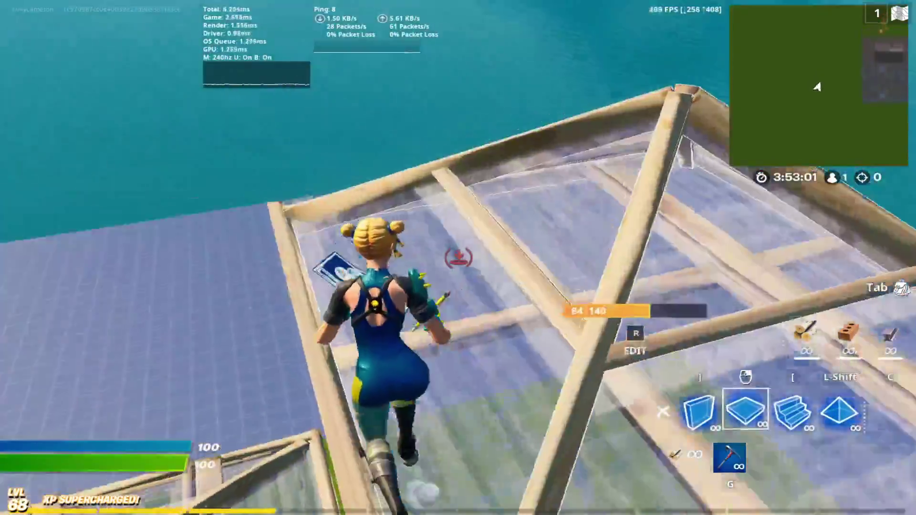
pyautogui.press('w')
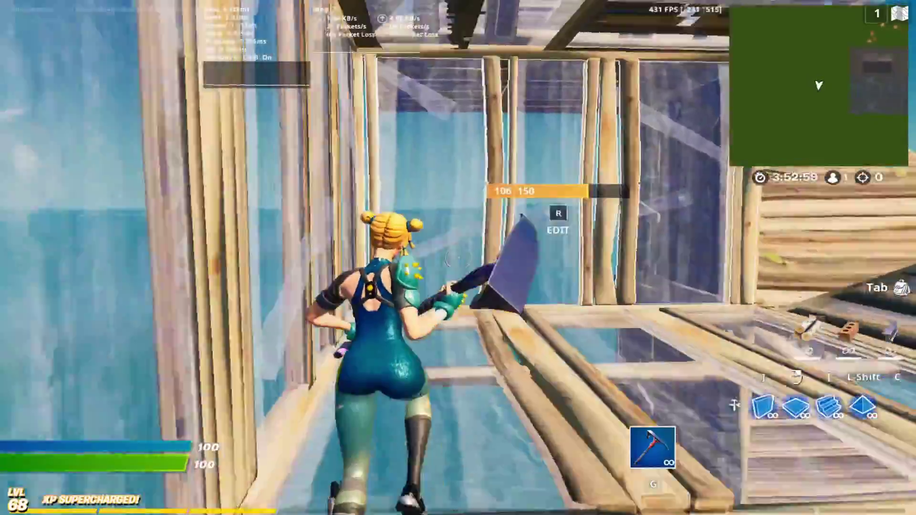
pyautogui.press('f')
pyautogui.press('f')
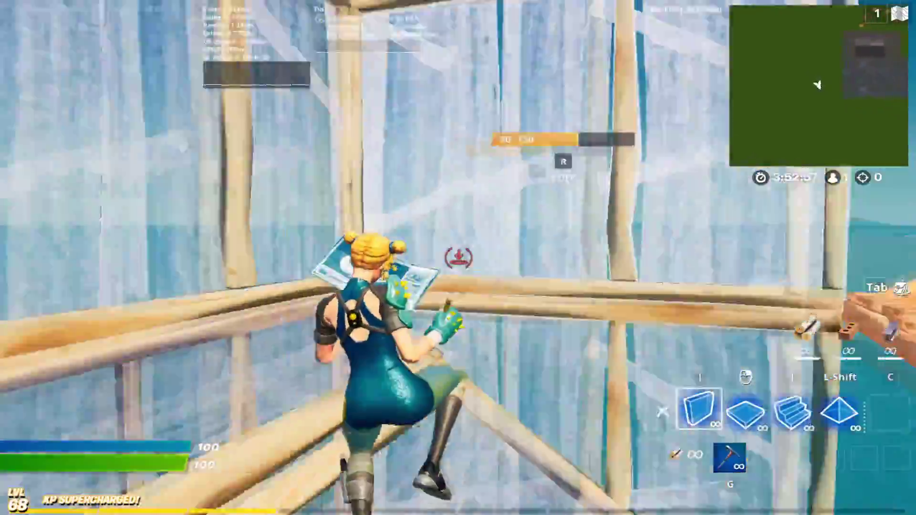
pyautogui.press('g')
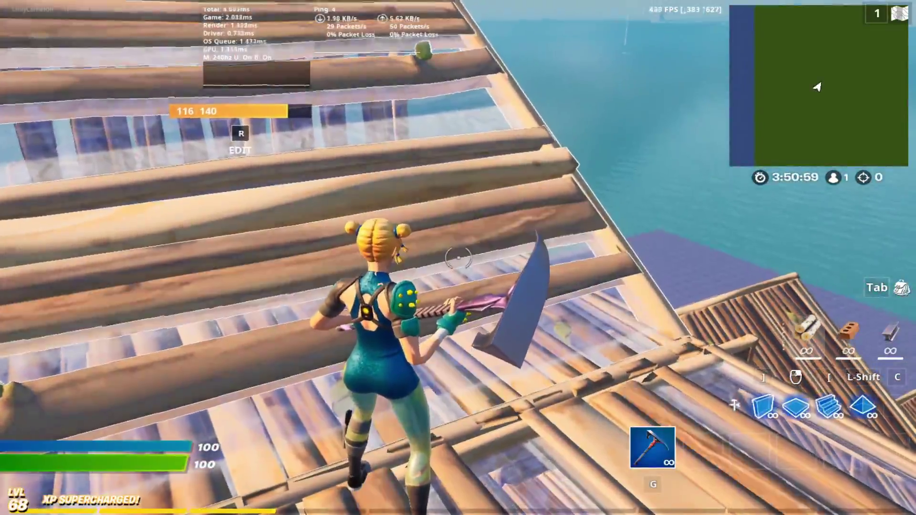